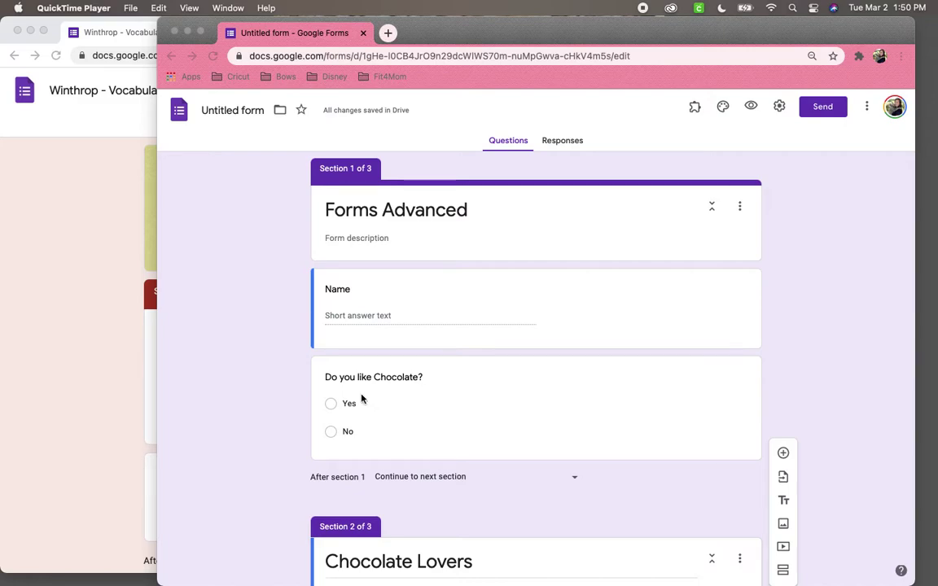
- Add a description field to the "Do you like Chocolate?" question and remove it again
left_click(368, 401)
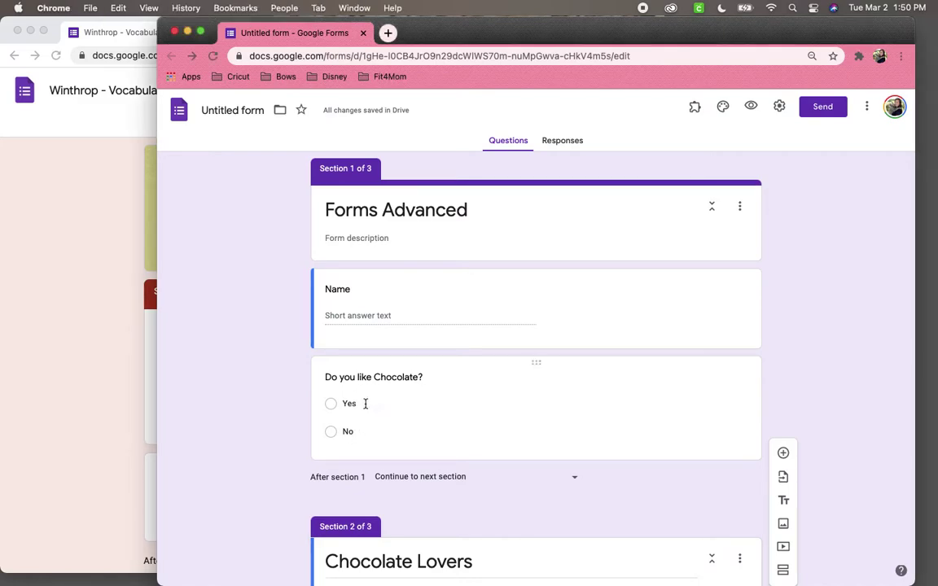
left_click(365, 403)
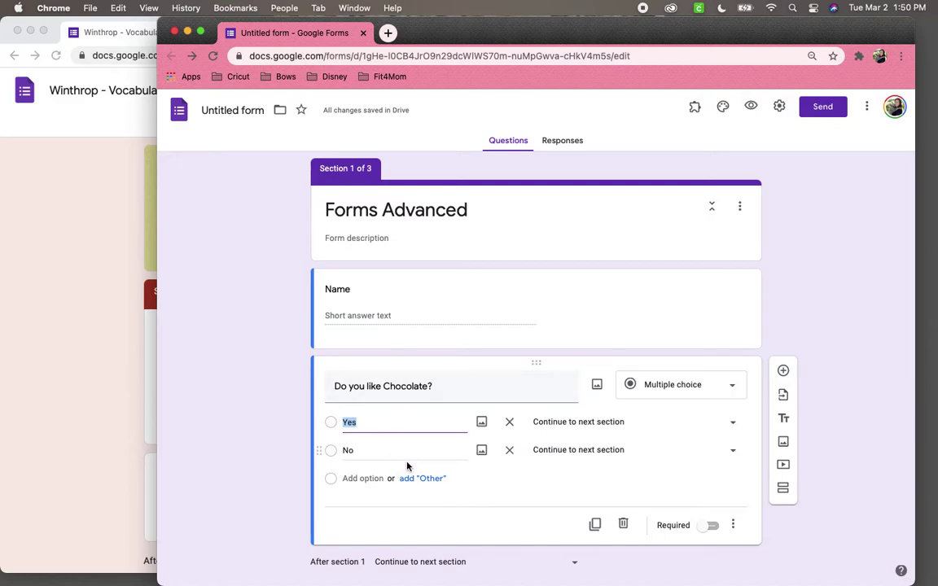
left_click(734, 527)
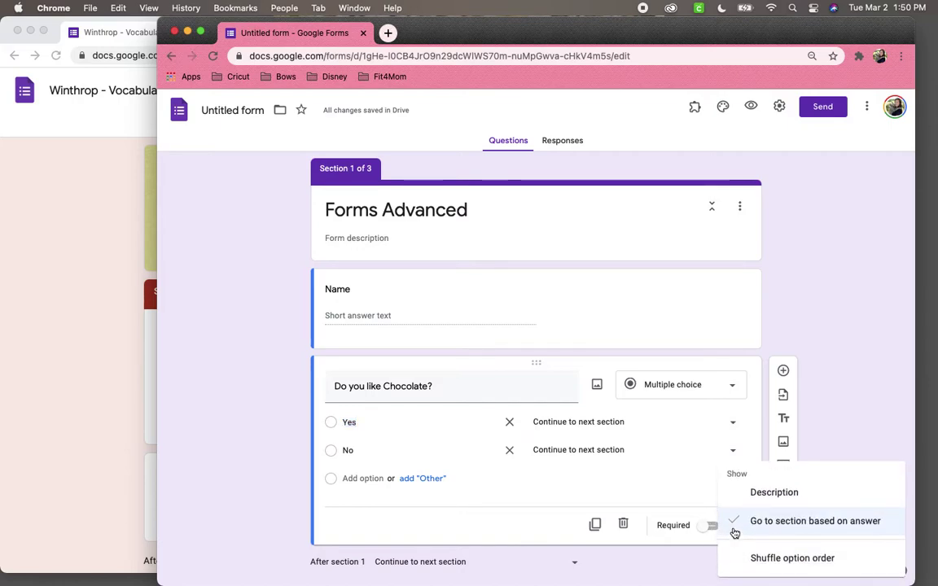
left_click(784, 496)
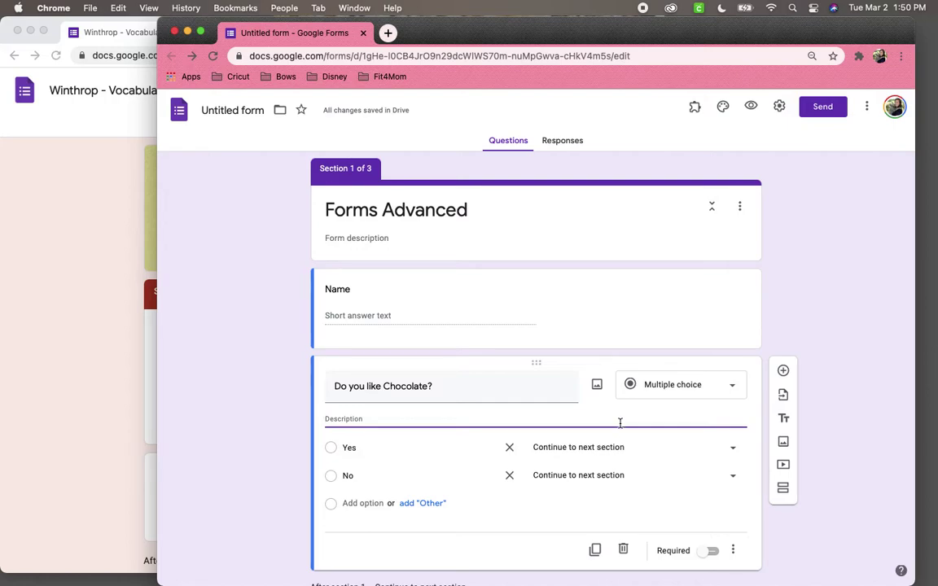
left_click(732, 552)
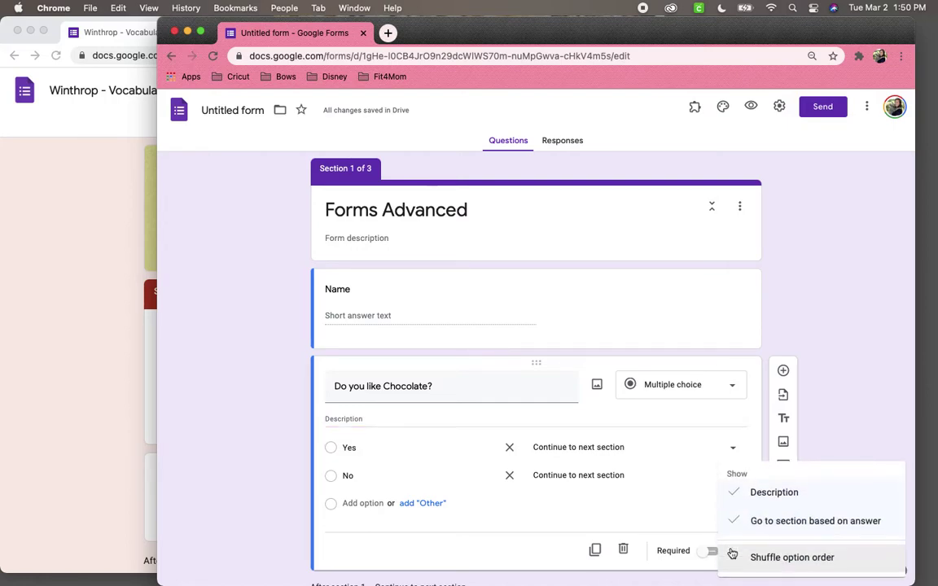
left_click(737, 497)
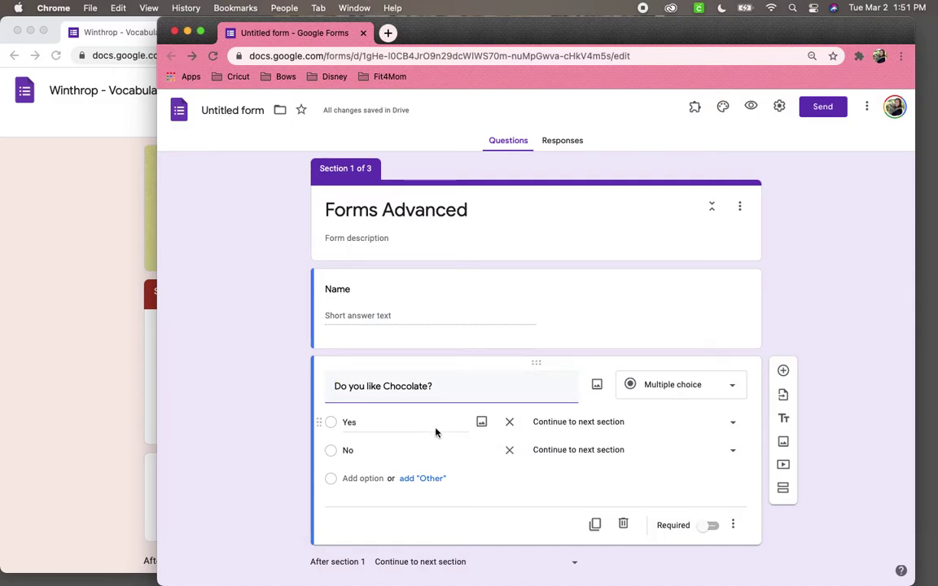
- Route the Yes answer to section 2 (Chocolate Lovers) and the No answer to section 3 (How can you not like chocolate?)
left_click(545, 426)
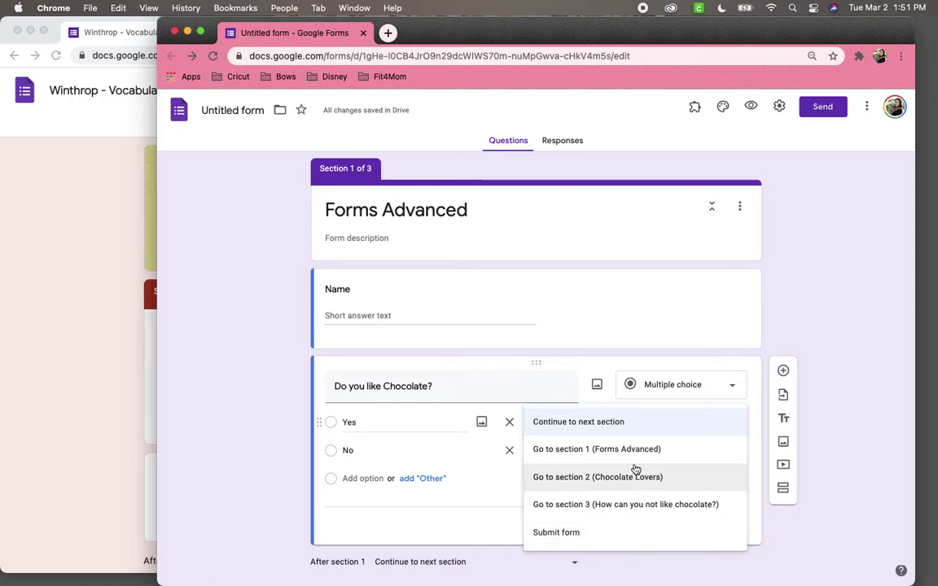
left_click(838, 349)
scroll(838, 351, "down", 4)
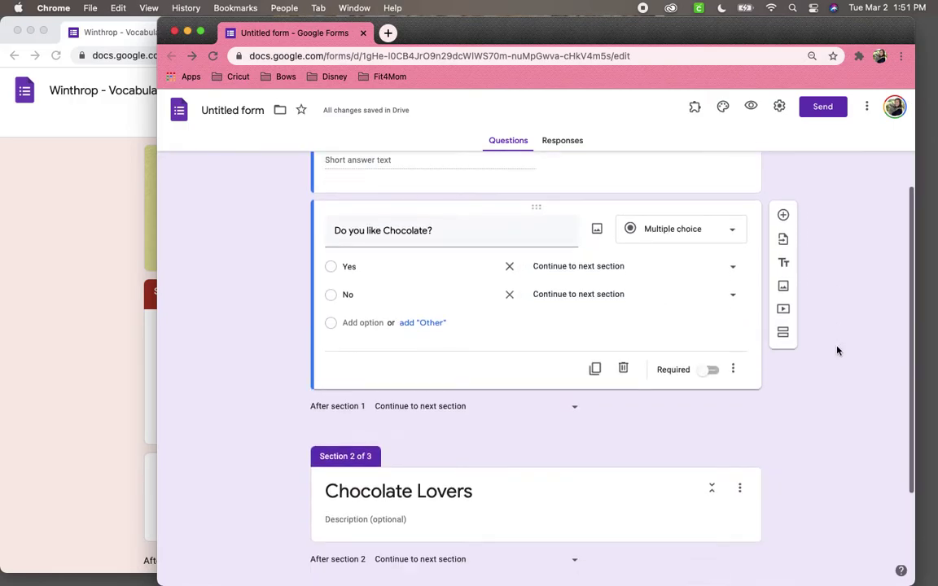
scroll(838, 351, "down", 3)
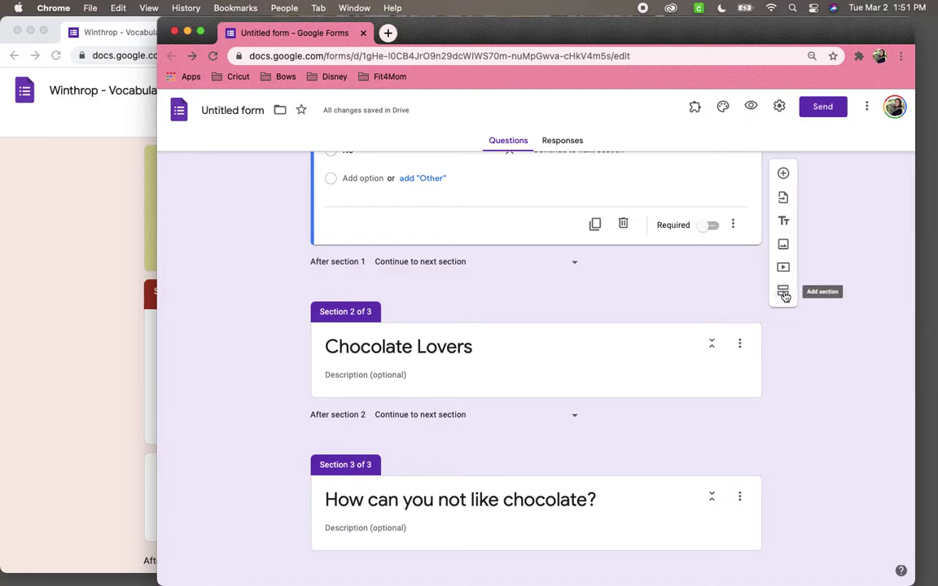
scroll(584, 299, "up", 3)
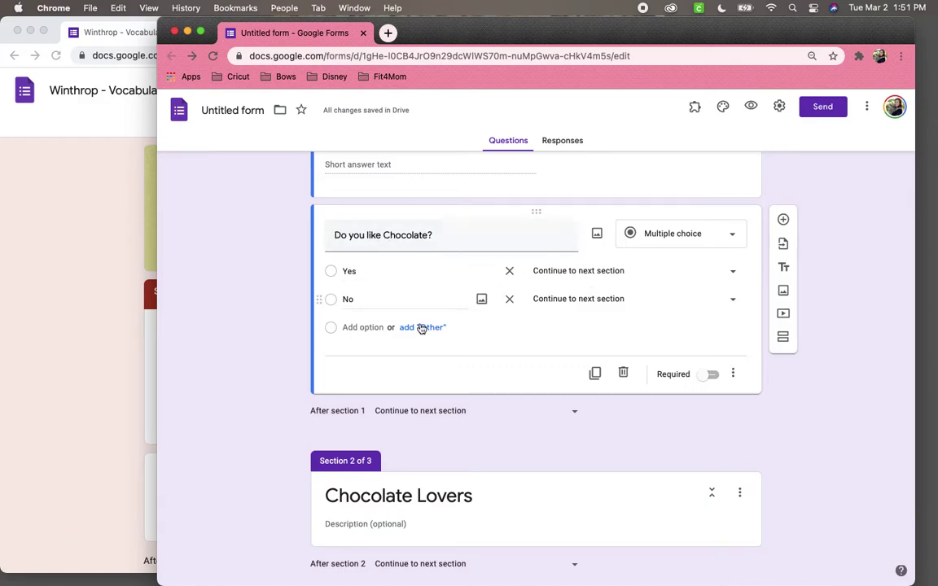
left_click(583, 272)
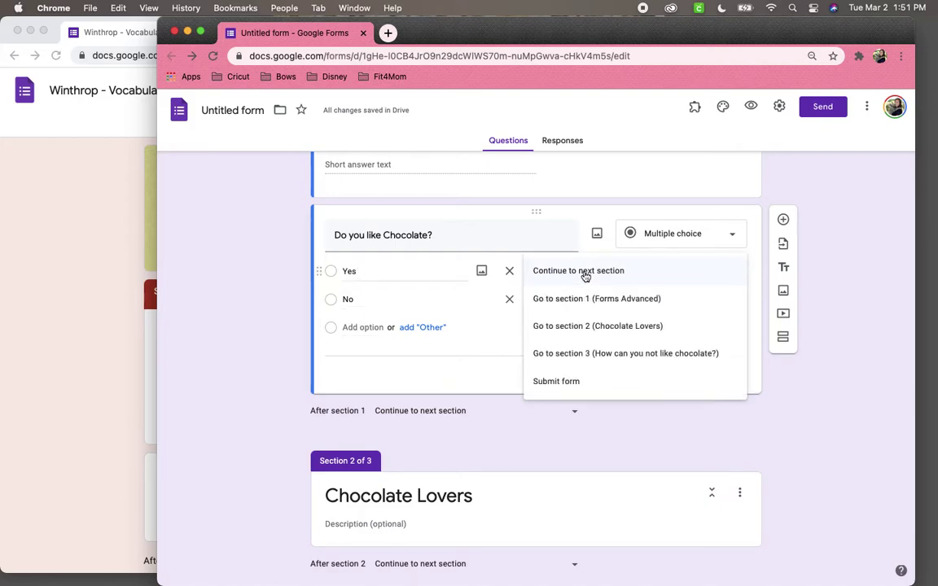
left_click(666, 328)
left_click(647, 305)
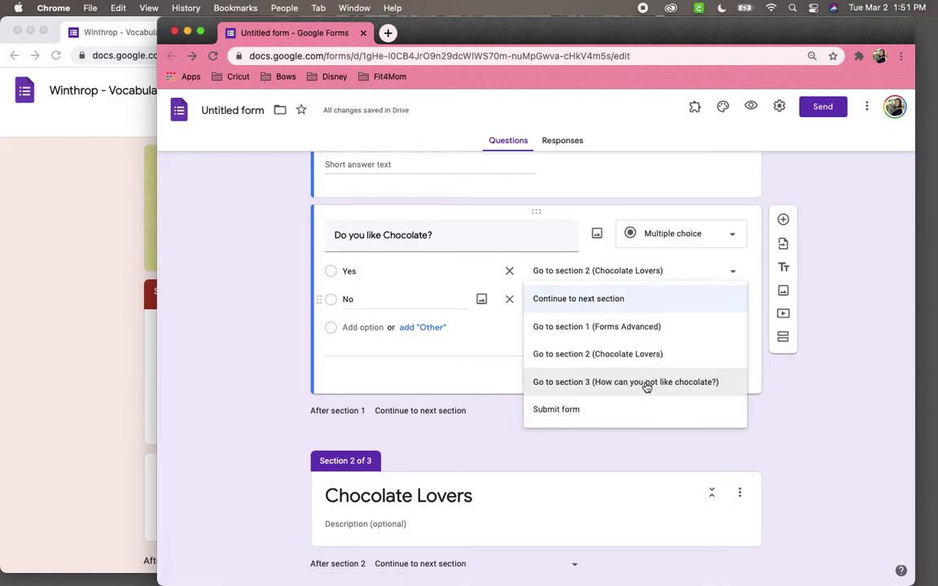
left_click(647, 383)
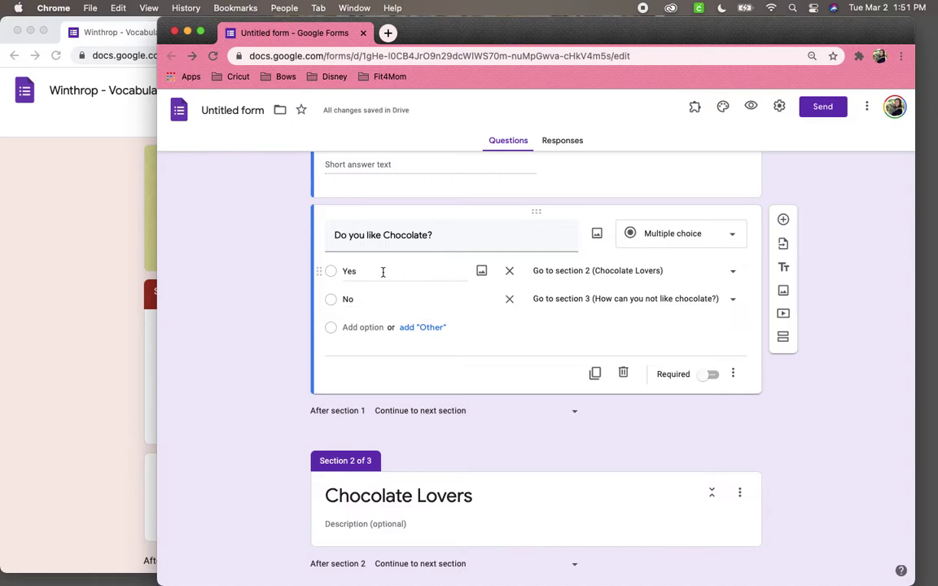
scroll(613, 279, "down", 5)
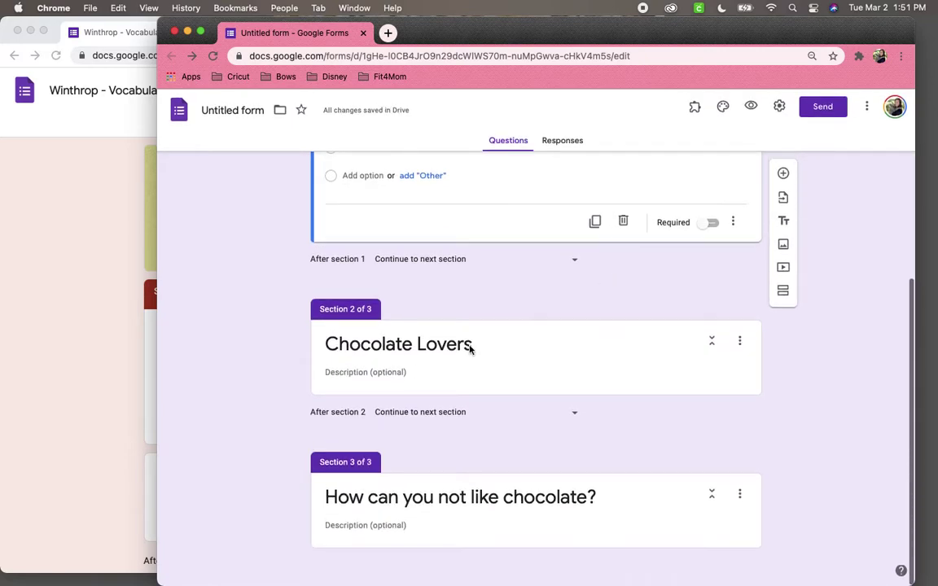
scroll(418, 355, "up", 3)
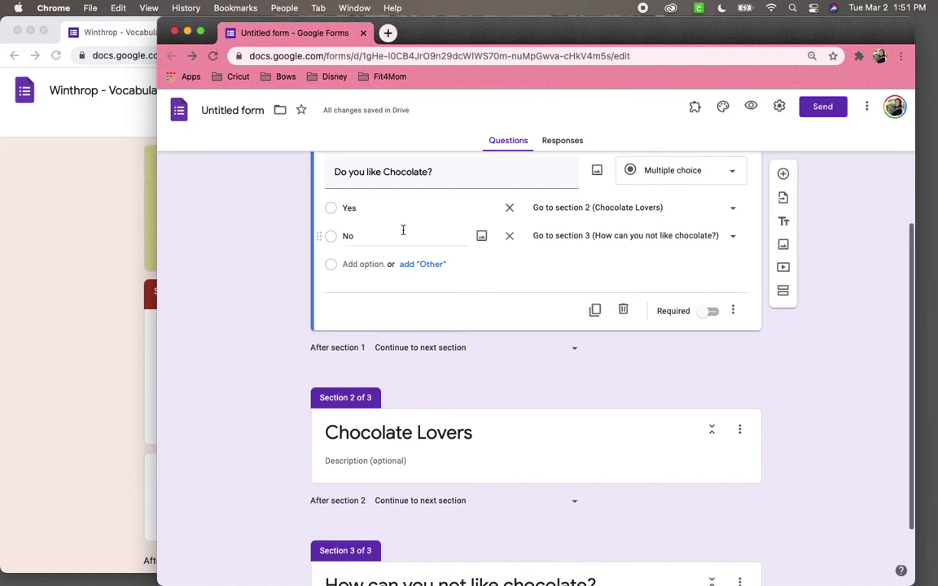
scroll(446, 251, "down", 3)
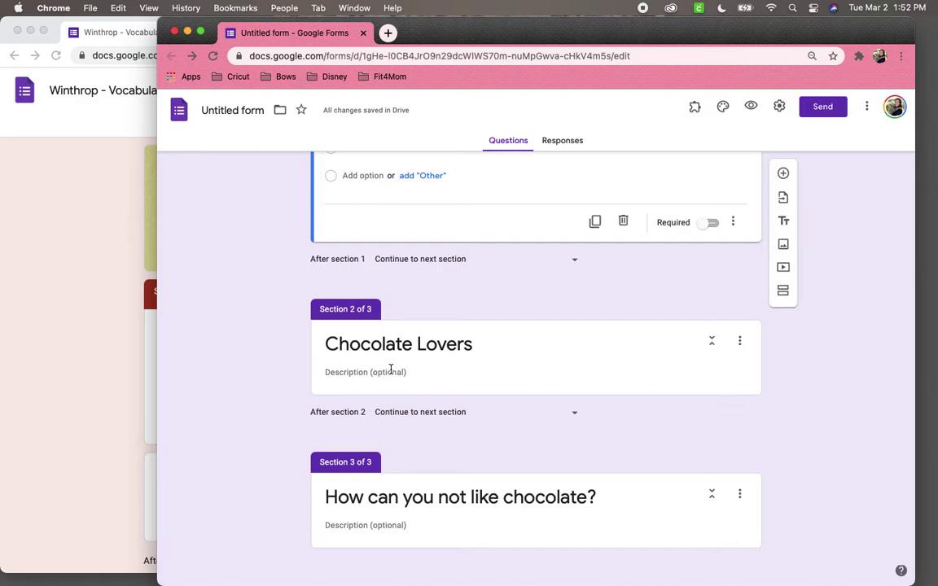
- Change the "Do you like Chocolate?" question type to Checkboxes and add response validation
scroll(390, 368, "up", 5)
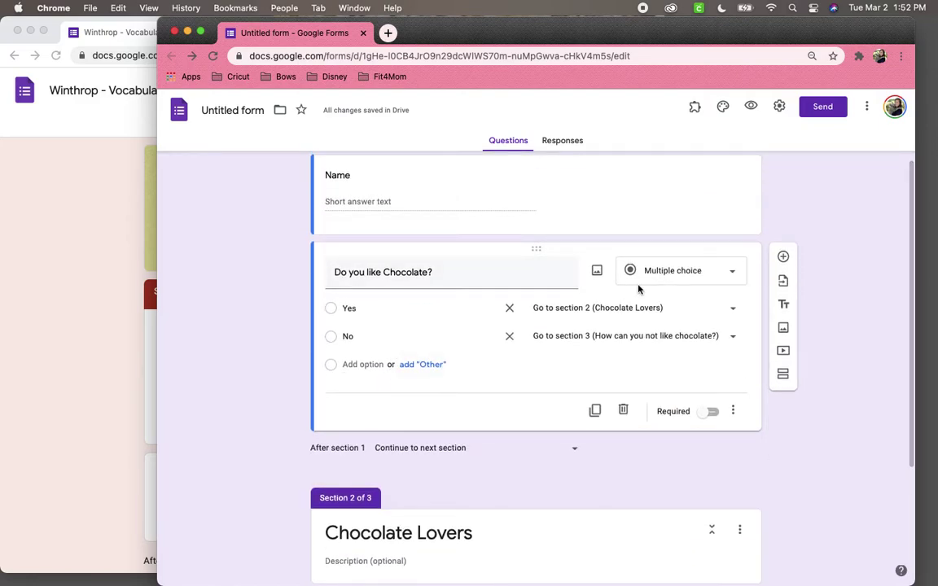
left_click(670, 273)
left_click(668, 301)
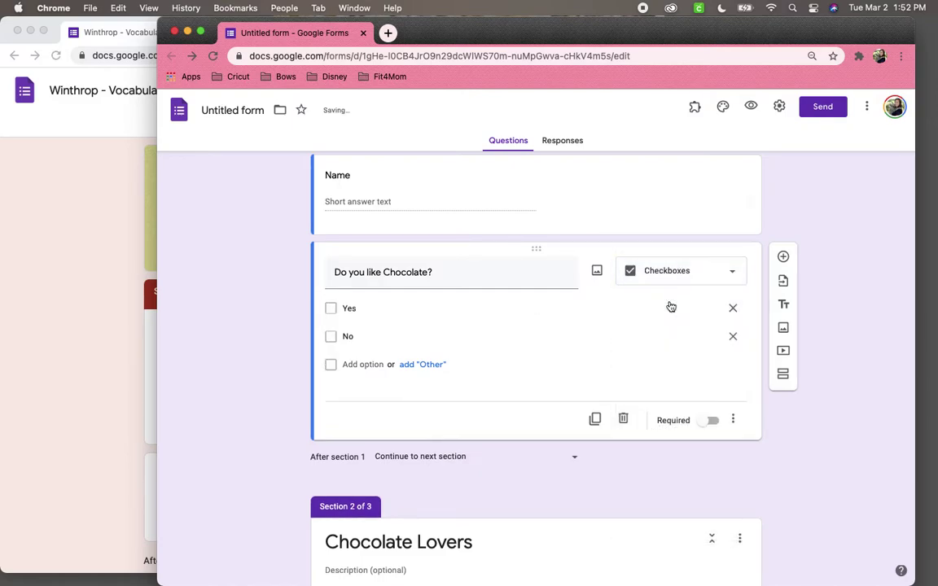
left_click(734, 424)
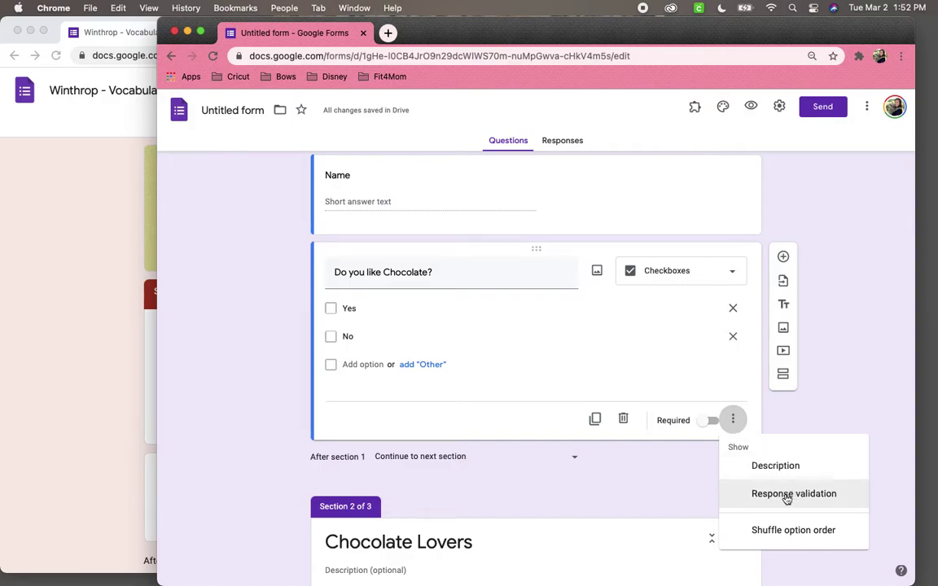
left_click(786, 498)
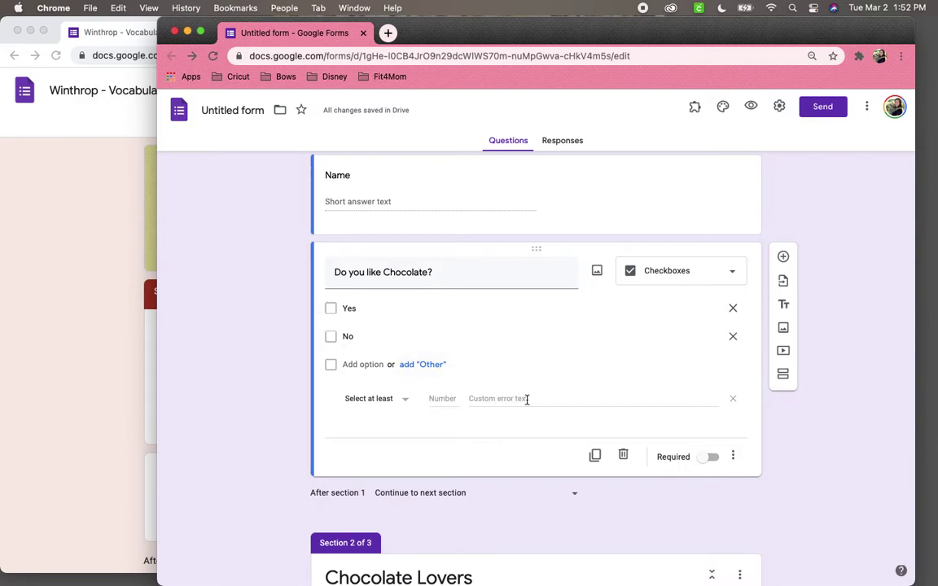
- Change the "Do you like Chocolate?" question type to Dropdown and enable going to a section based on the answer
left_click(716, 274)
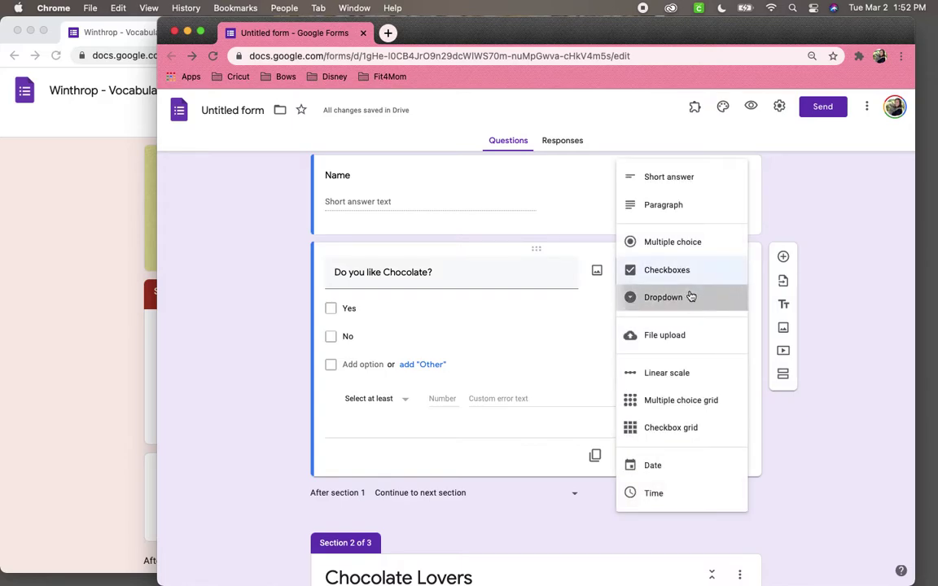
left_click(693, 296)
left_click(733, 411)
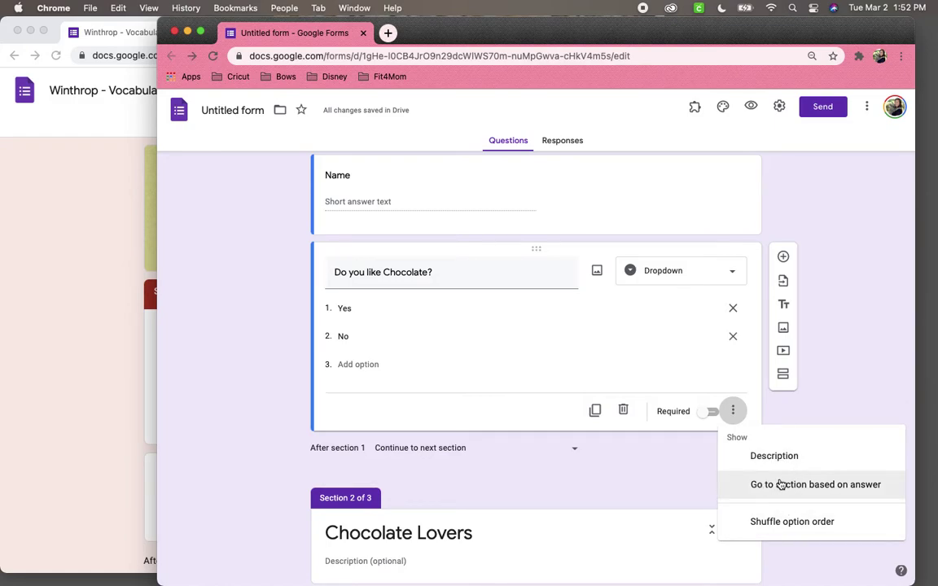
left_click(781, 485)
- Send the dropdown's Yes option to section 2 (Chocolate Lovers) and its No option to section 3 (How can you not like chocolate?)
left_click(558, 310)
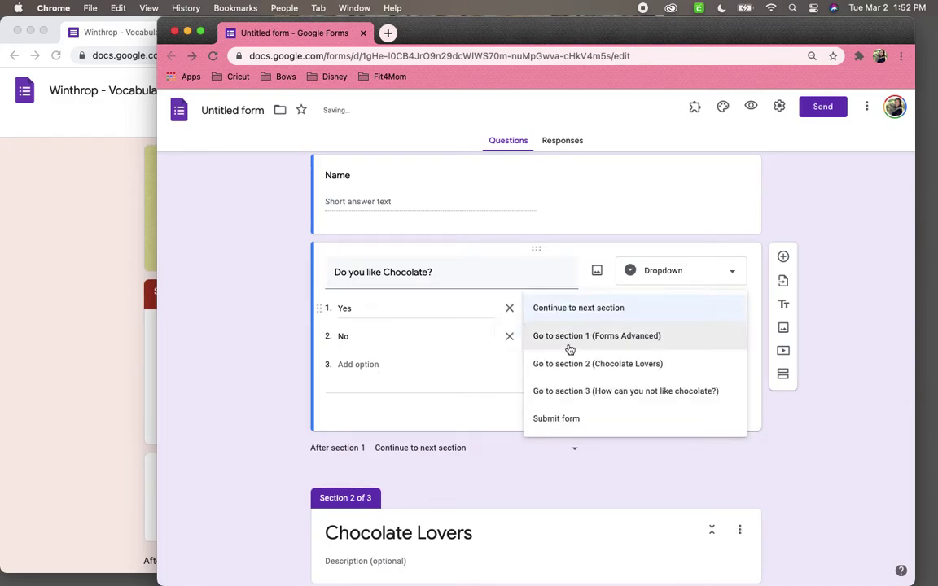
left_click(570, 367)
left_click(572, 338)
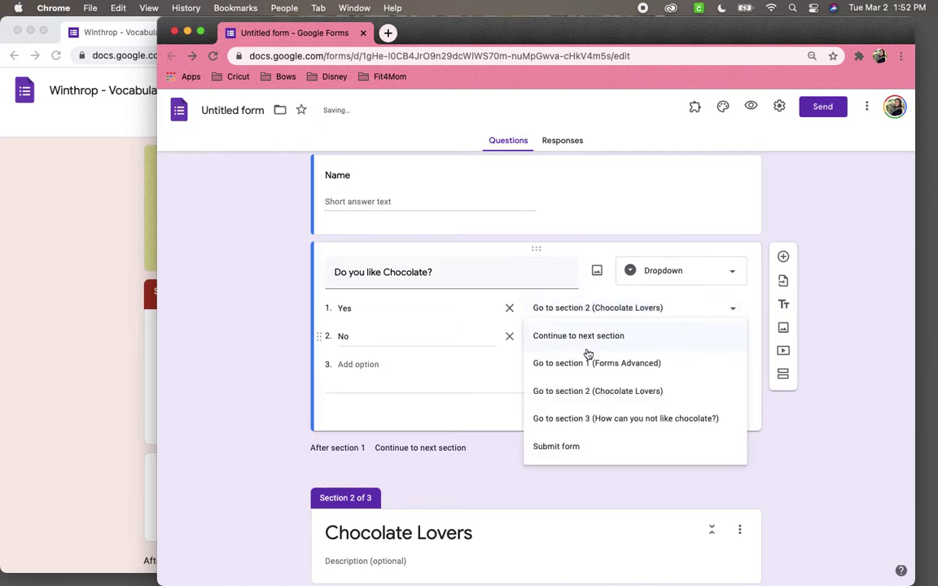
left_click(597, 418)
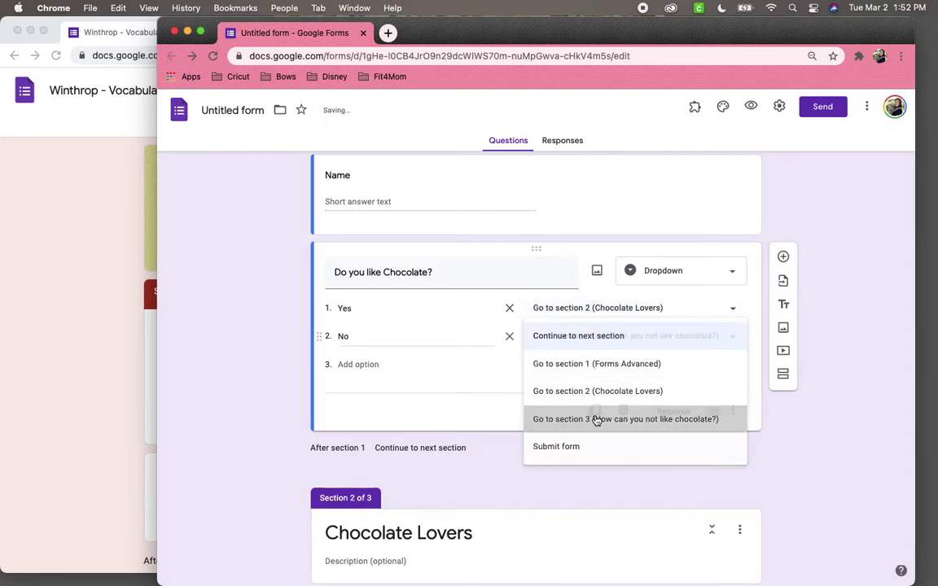
left_click(729, 271)
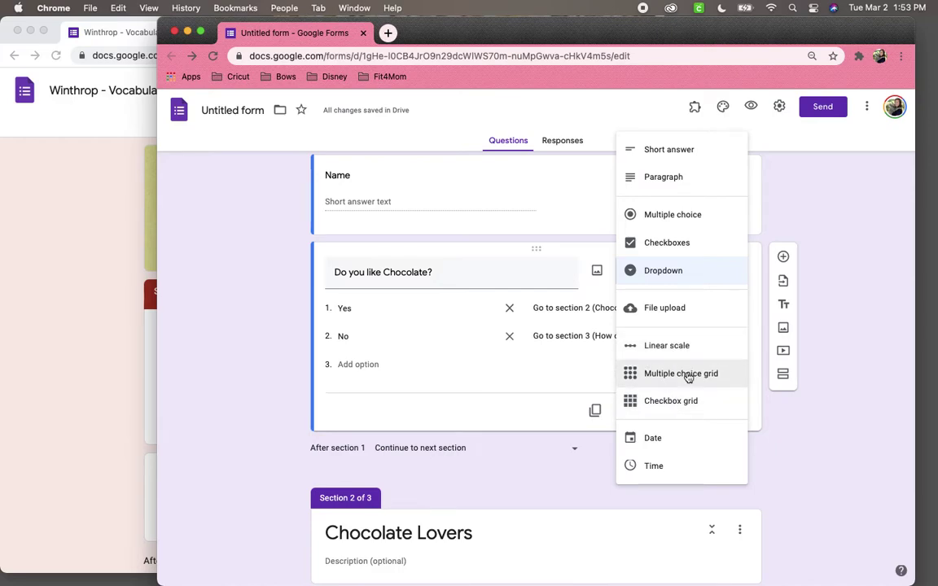
left_click(839, 346)
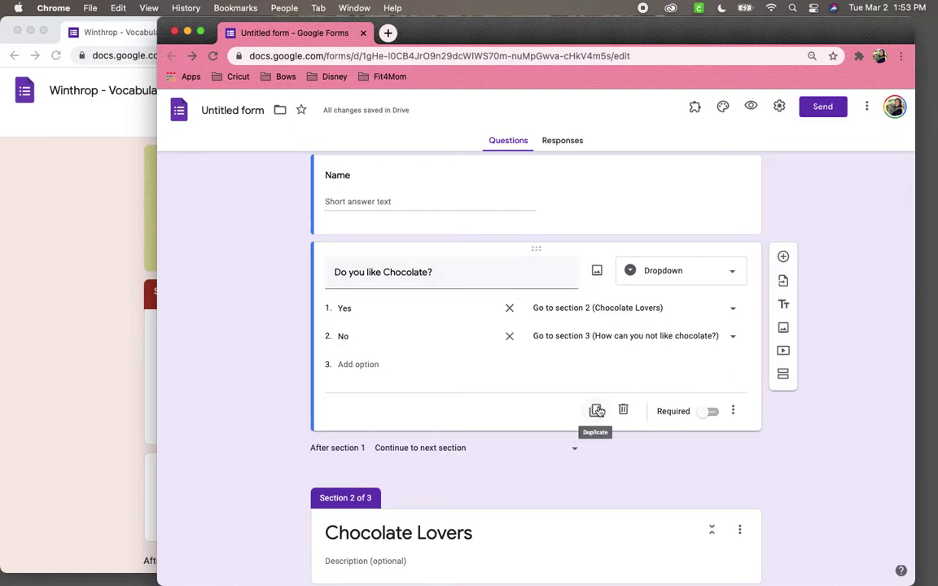
- Preview the form, answer Yes to the chocolate question, check the section it leads to, and go back to the first page
left_click(753, 107)
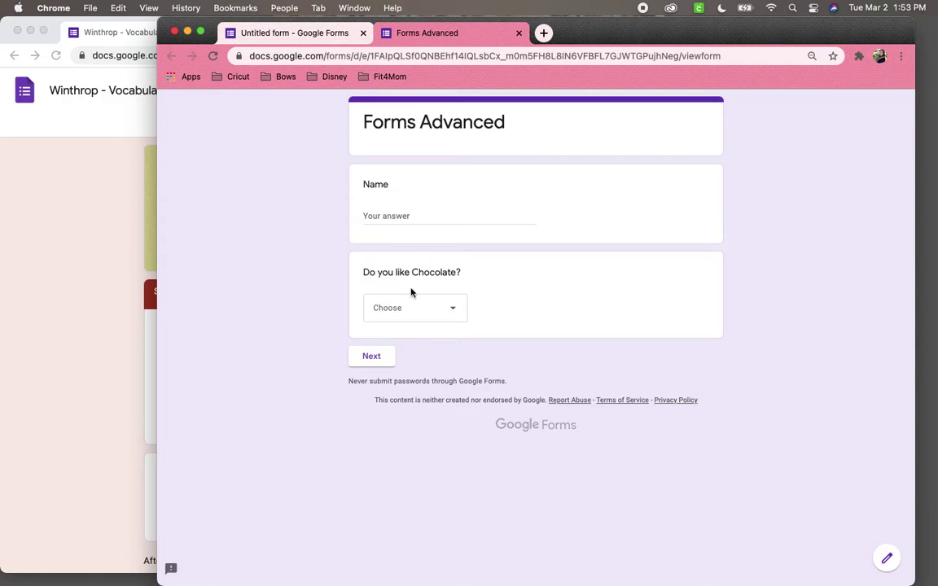
left_click(415, 313)
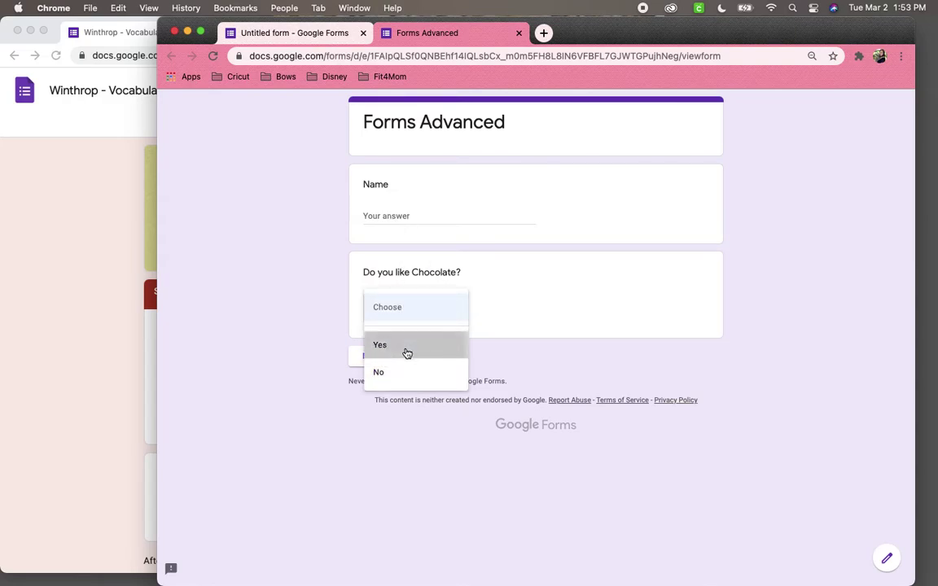
left_click(406, 348)
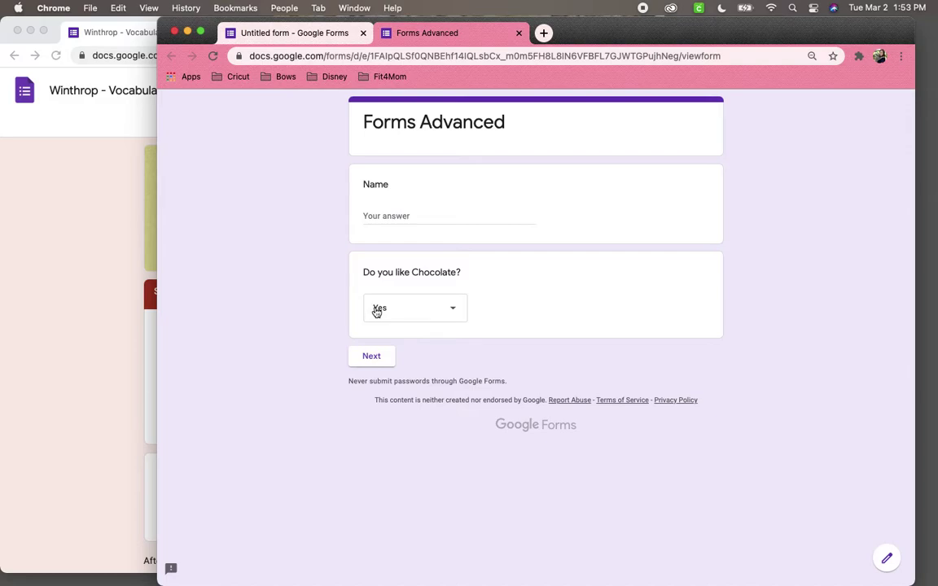
left_click(371, 357)
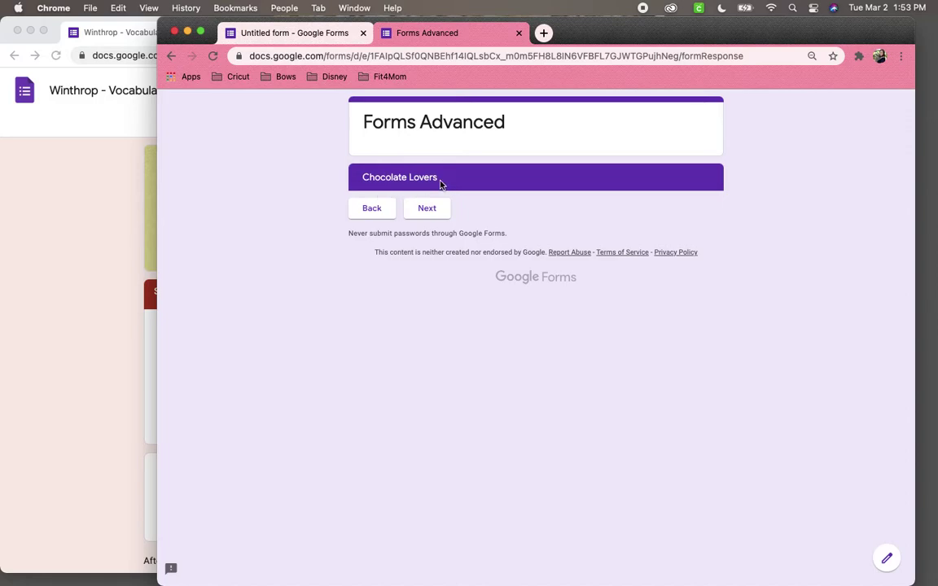
left_click(376, 210)
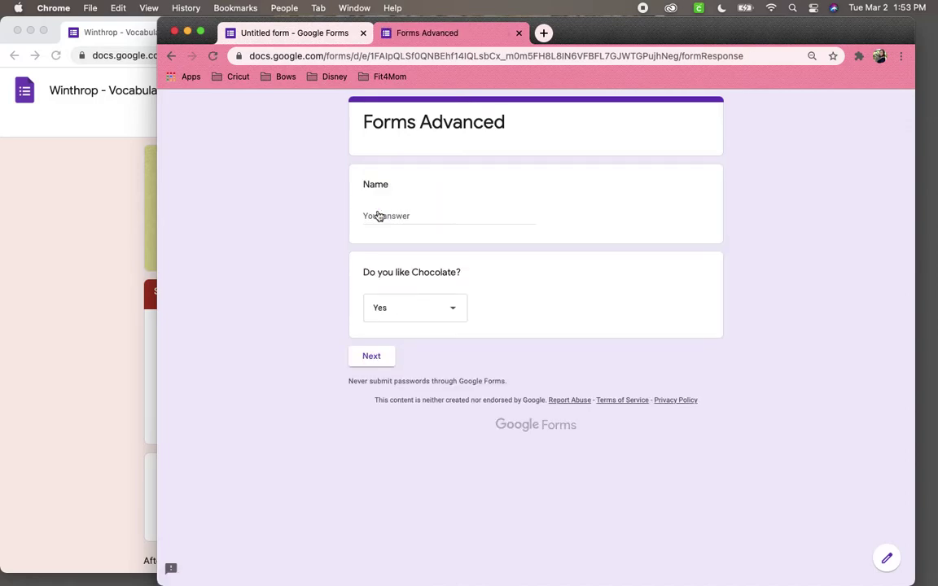
- Return to the form editor, start adding an image, and search Google Images for "Chocolate Lover"
left_click(293, 33)
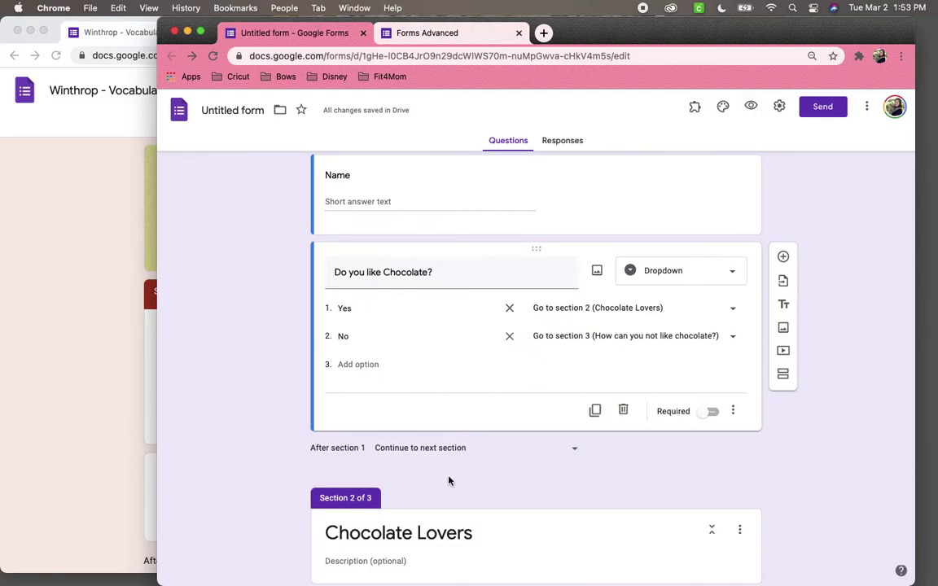
scroll(446, 480, "down", 2)
scroll(448, 480, "down", 5)
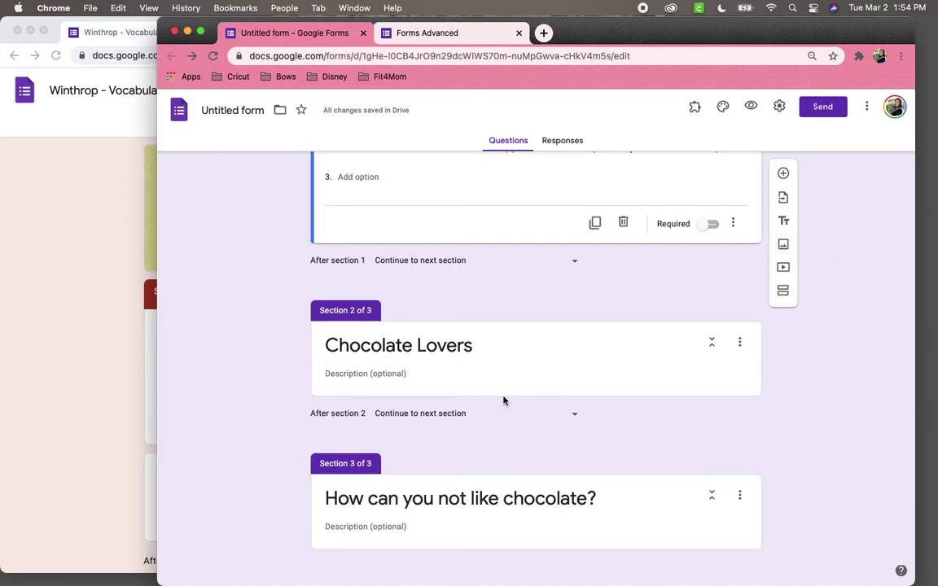
left_click(785, 244)
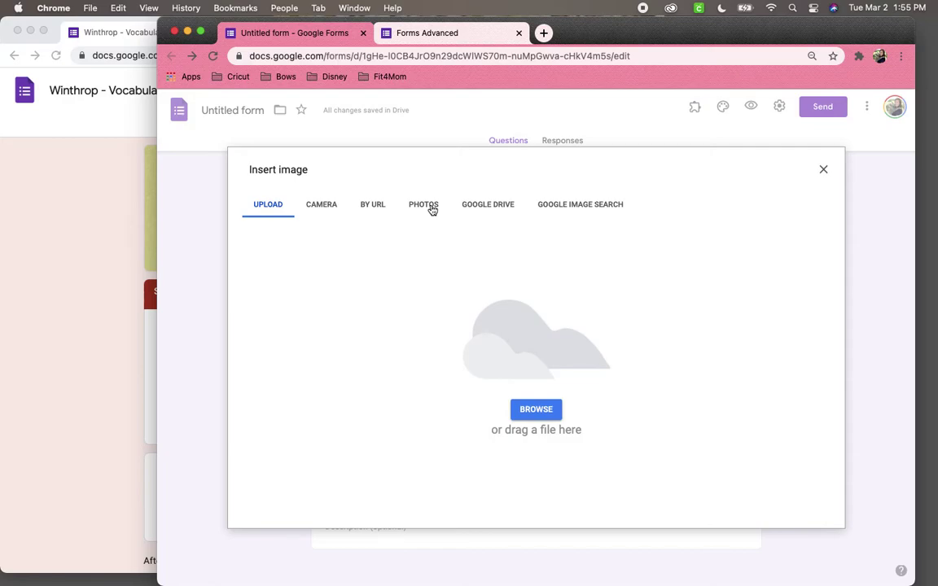
left_click(479, 208)
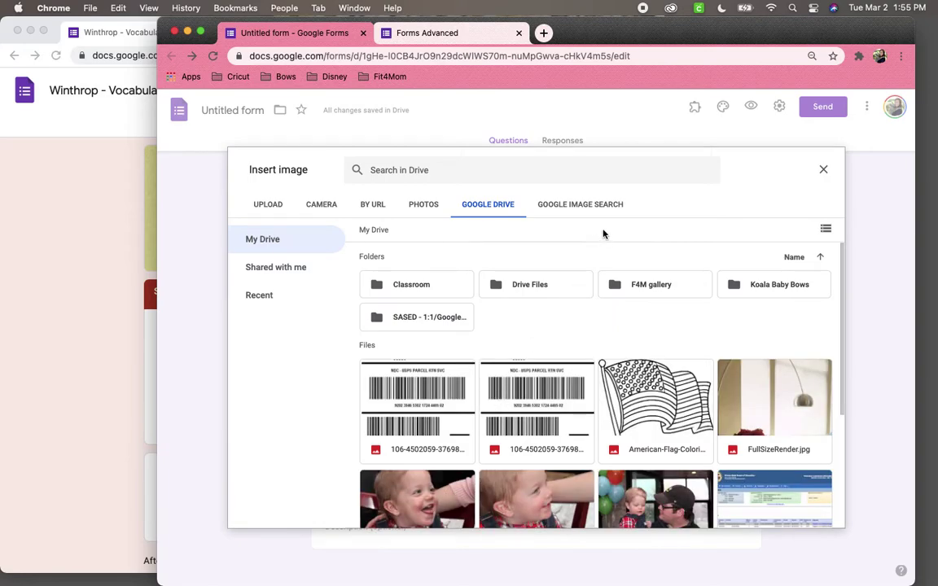
left_click(587, 210)
left_click(355, 168)
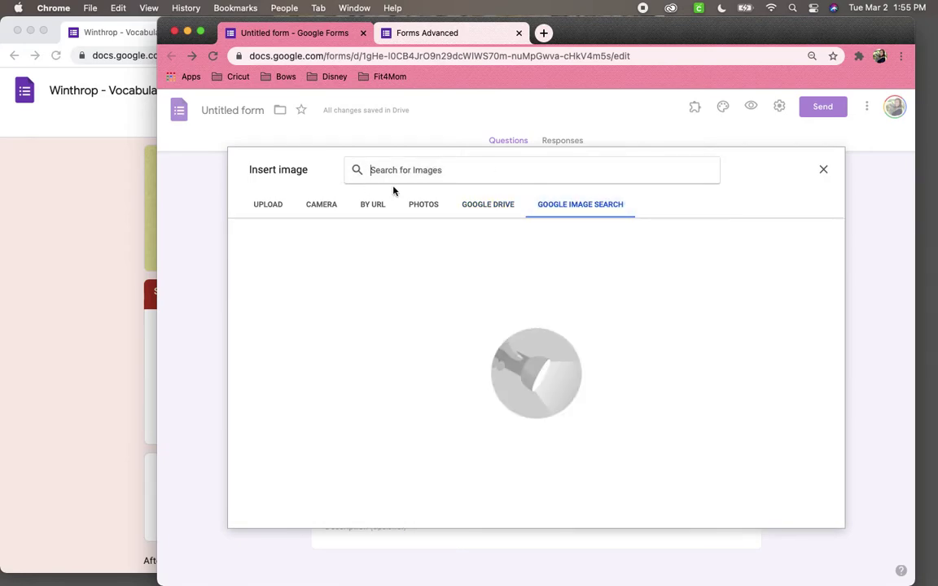
type("Choc")
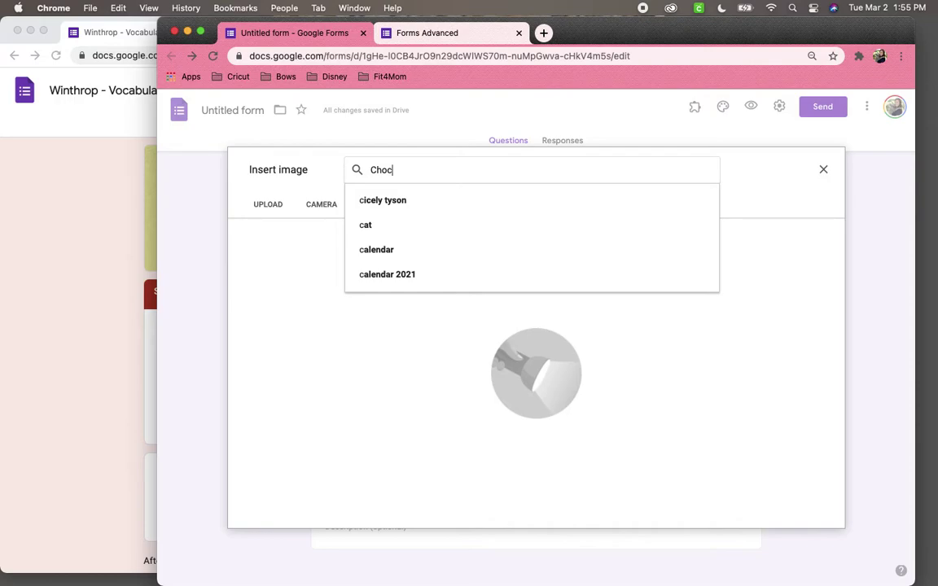
type("olate Lover")
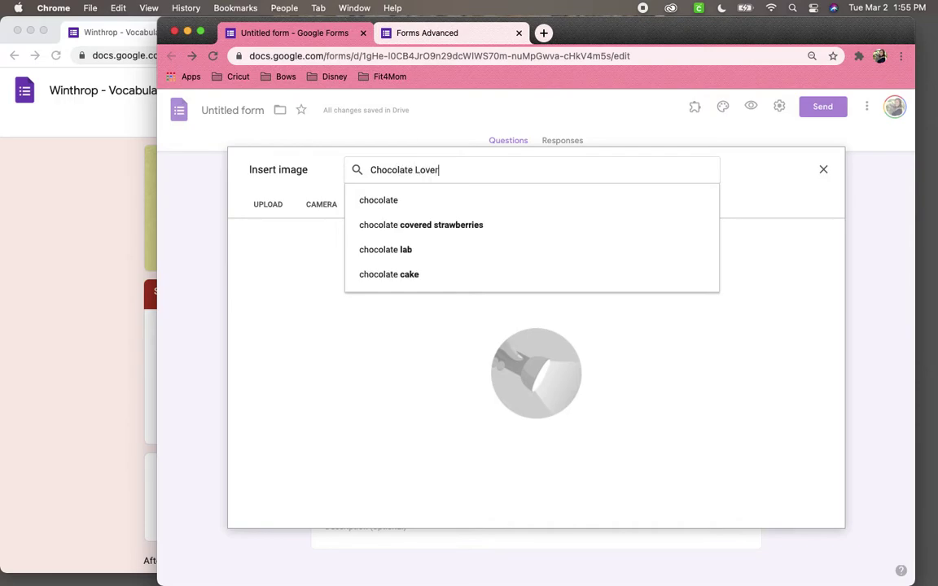
key("Return")
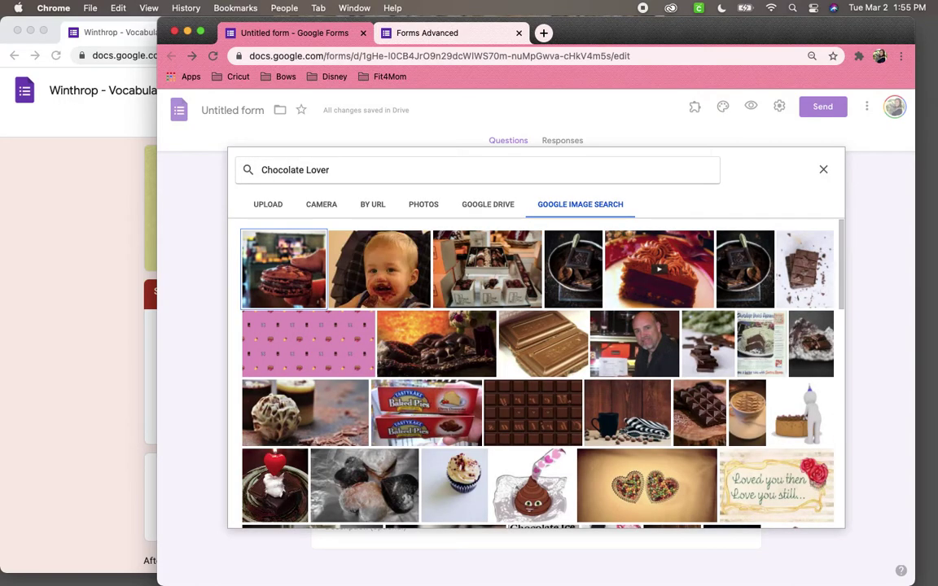
- Insert the photo of the toddler with a chocolate-covered face and move it into section 2 (Chocolate Lovers)
left_click(371, 279)
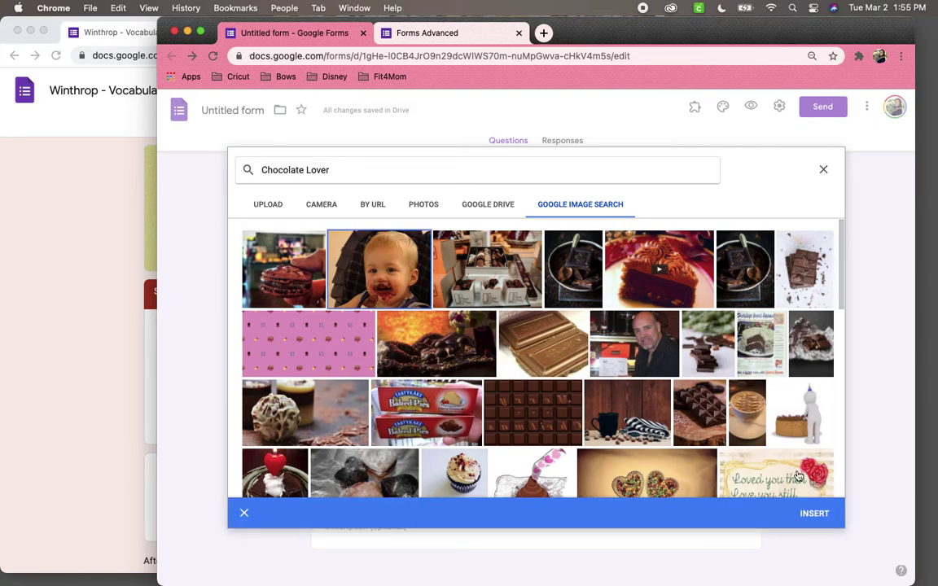
left_click(808, 512)
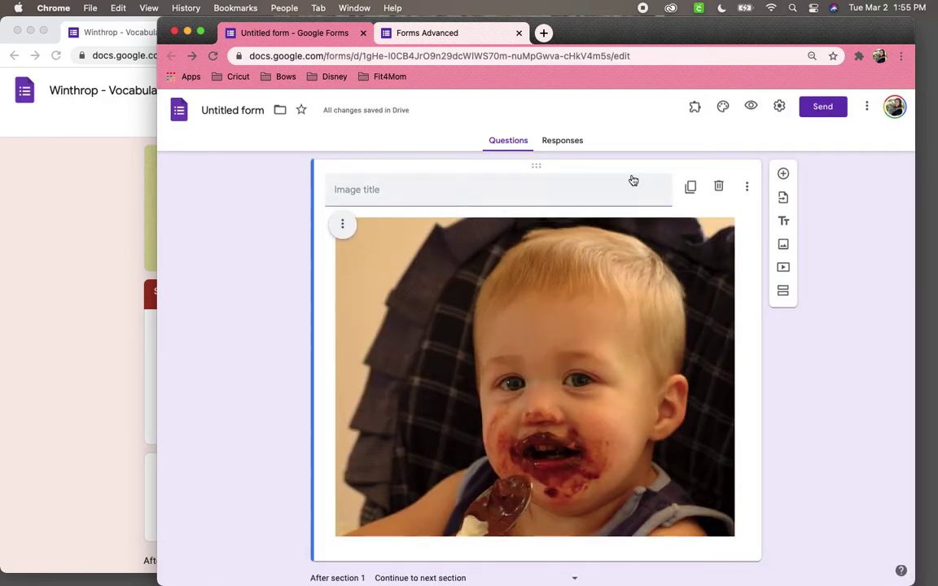
mouse_move(482, 162)
left_mouse_down()
mouse_move(500, 513)
mouse_move(456, 525)
mouse_move(452, 465)
mouse_move(484, 266)
mouse_move(477, 170)
left_mouse_up()
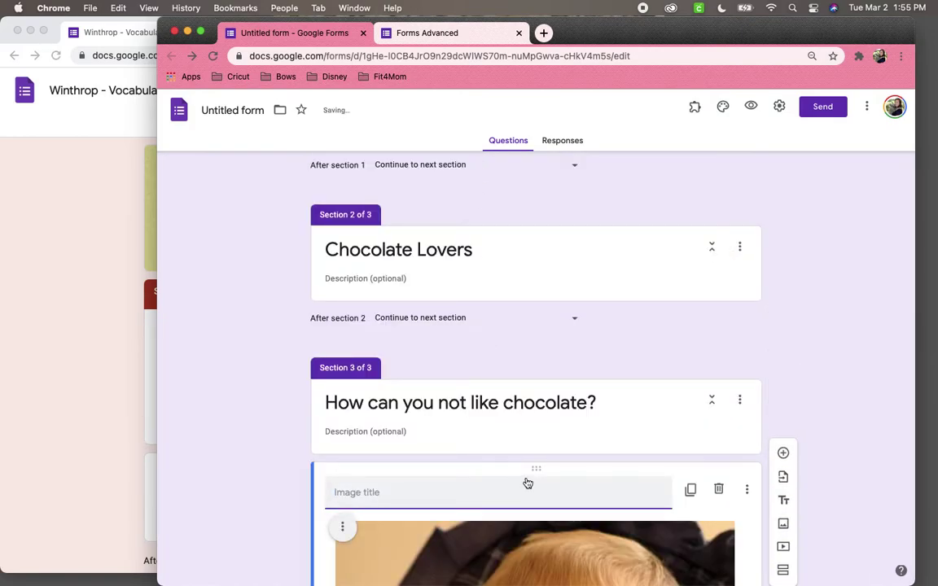
left_click_drag(534, 470, 544, 195)
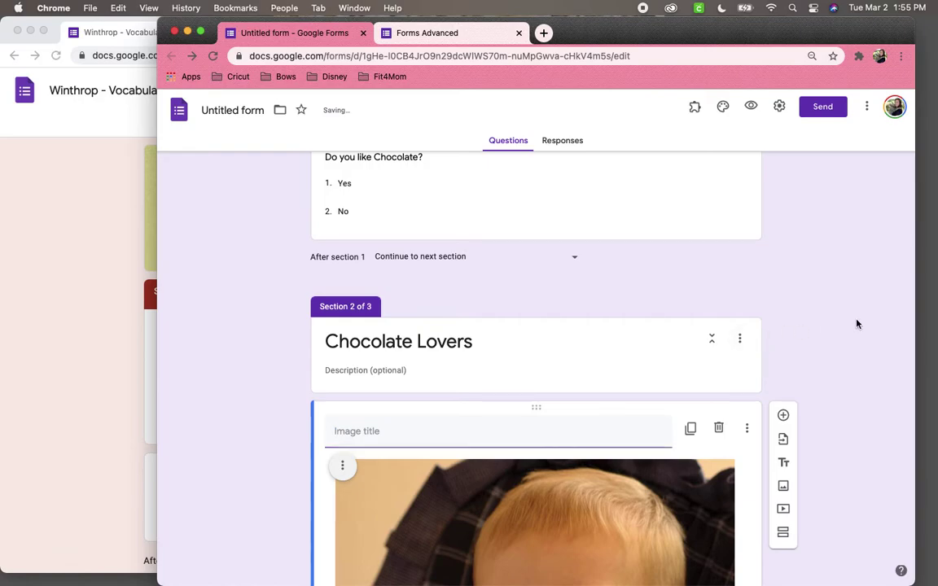
- Add an image to section 3 (How can you not like chocolate?) by searching Google Images for "Confused" and inserting the shrugging woman photo
scroll(857, 323, "down", 5)
left_click(640, 528)
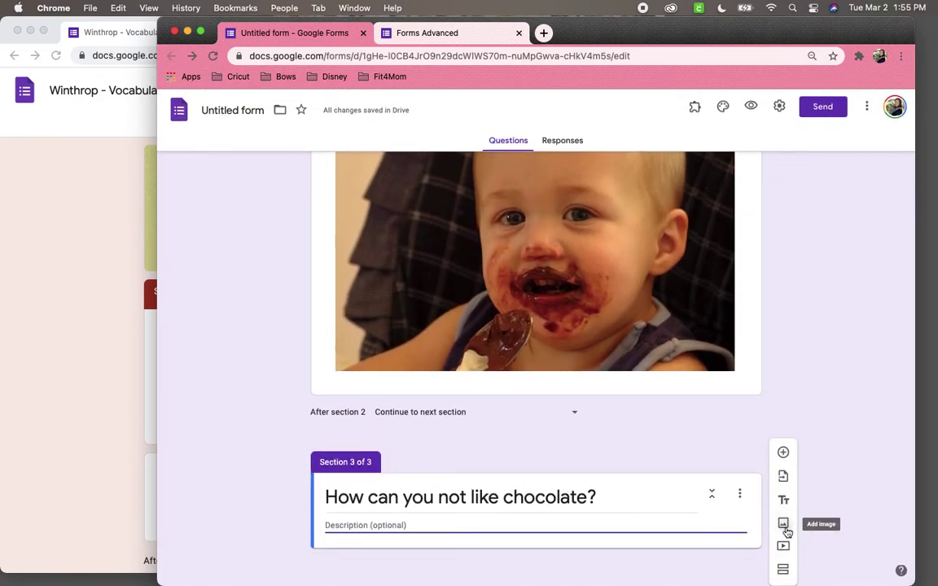
left_click(784, 523)
left_click(363, 175)
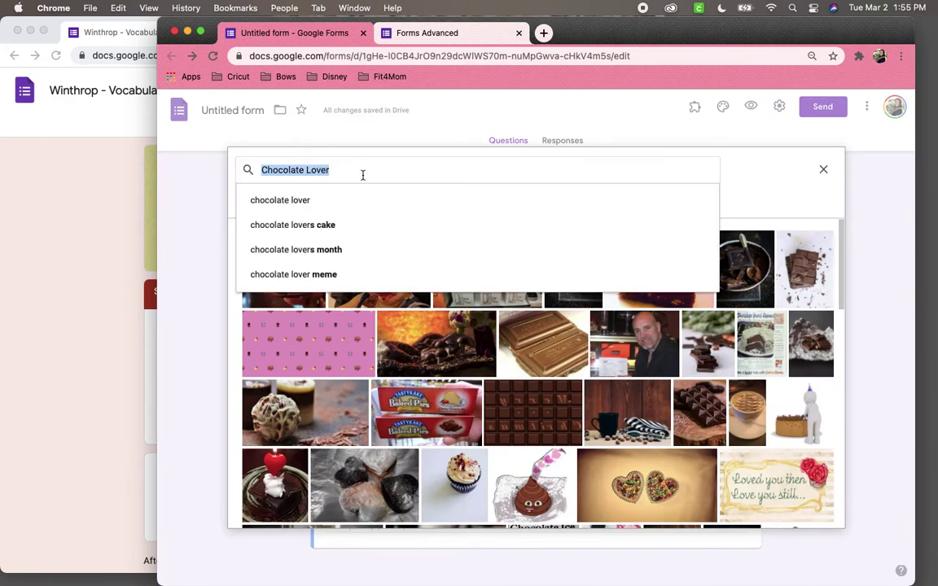
type("Confused")
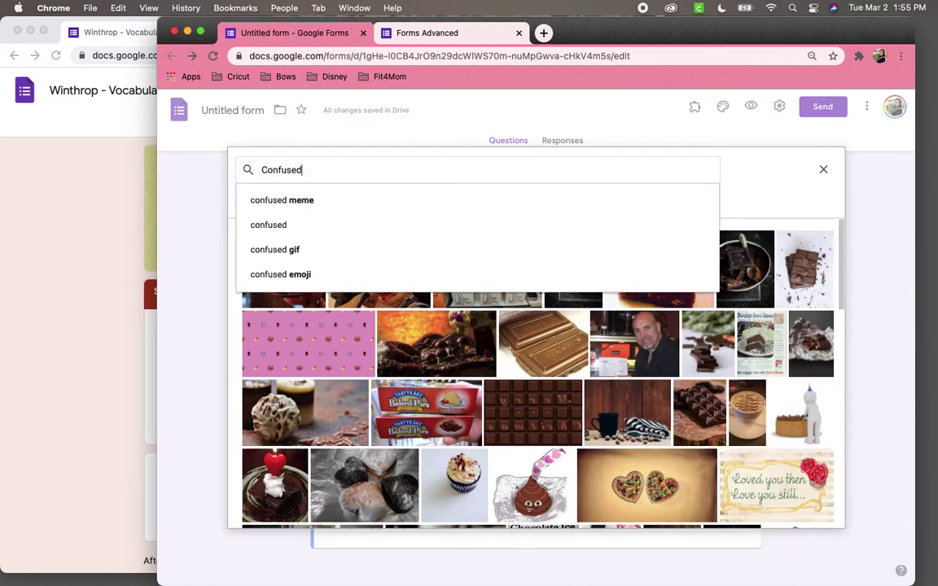
key("Return")
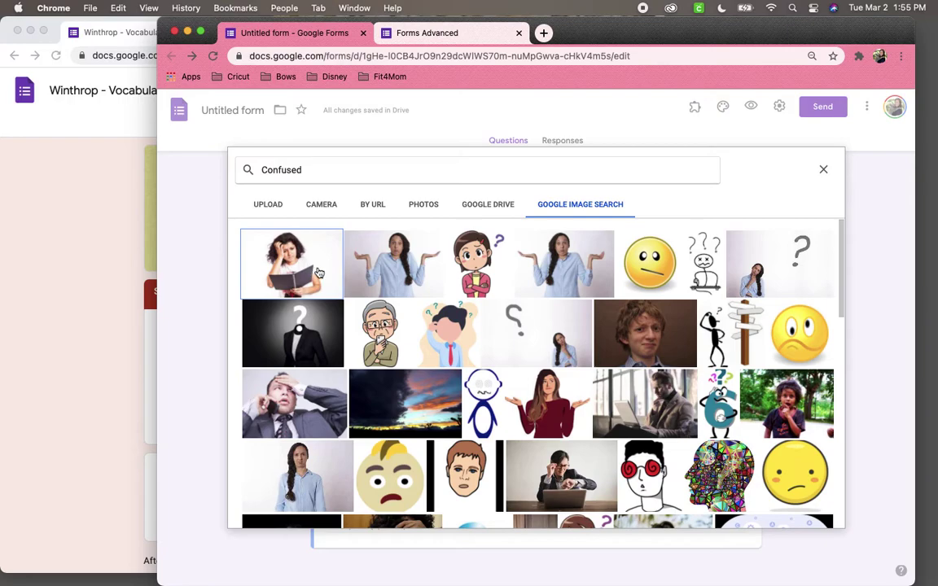
left_click(387, 269)
left_click(812, 512)
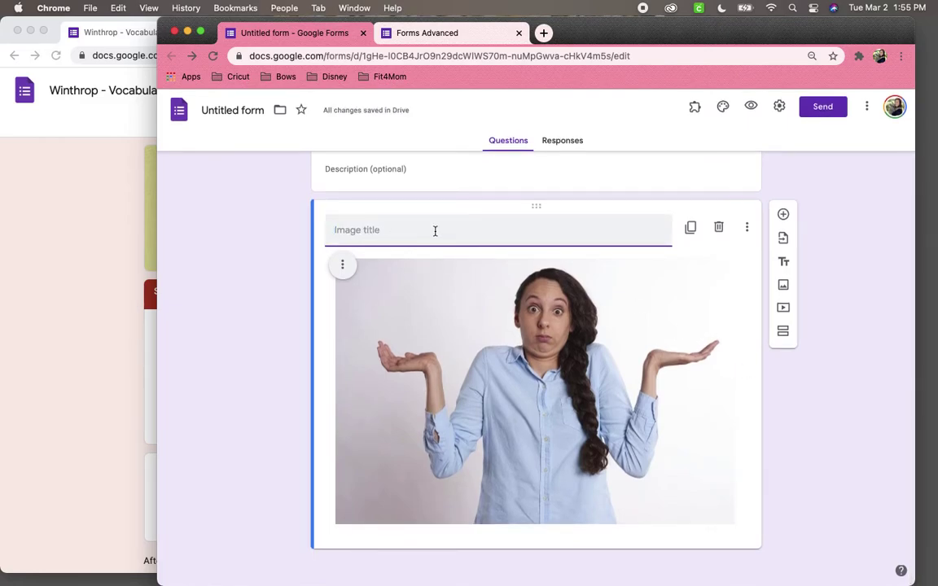
- Shrink the shrugging woman image in section 3 to about half its width, keeping its proportions
left_click(342, 266)
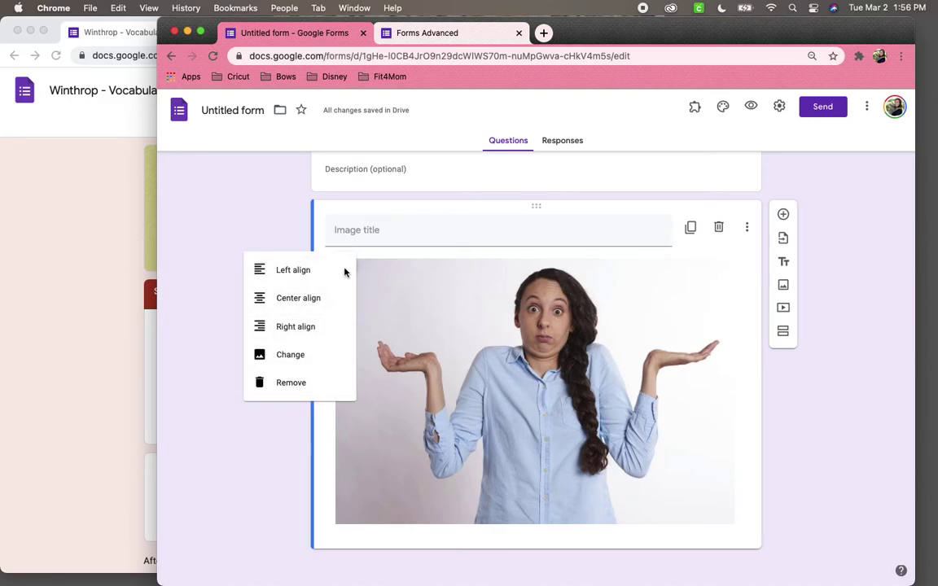
left_click(565, 413)
left_click(583, 417)
left_click_drag(735, 526, 530, 380)
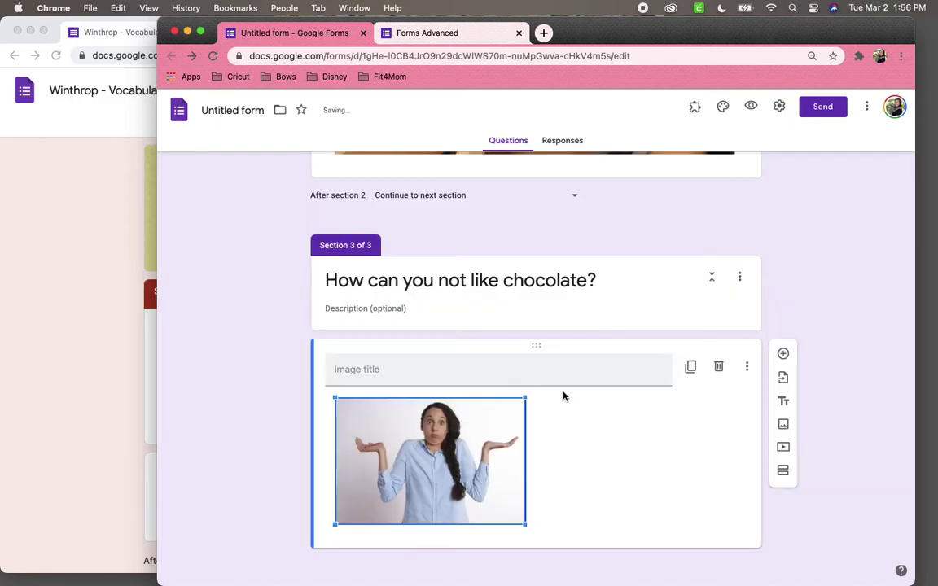
- Shrink the toddler photo in the Chocolate Lovers section to about half its width
scroll(558, 459, "up", 4)
left_click(652, 383)
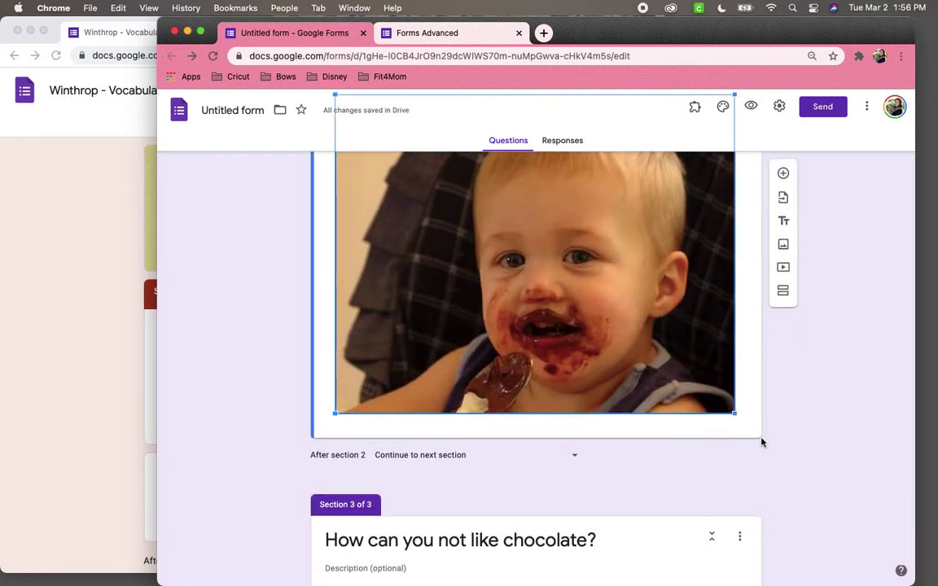
left_click_drag(735, 414, 467, 261)
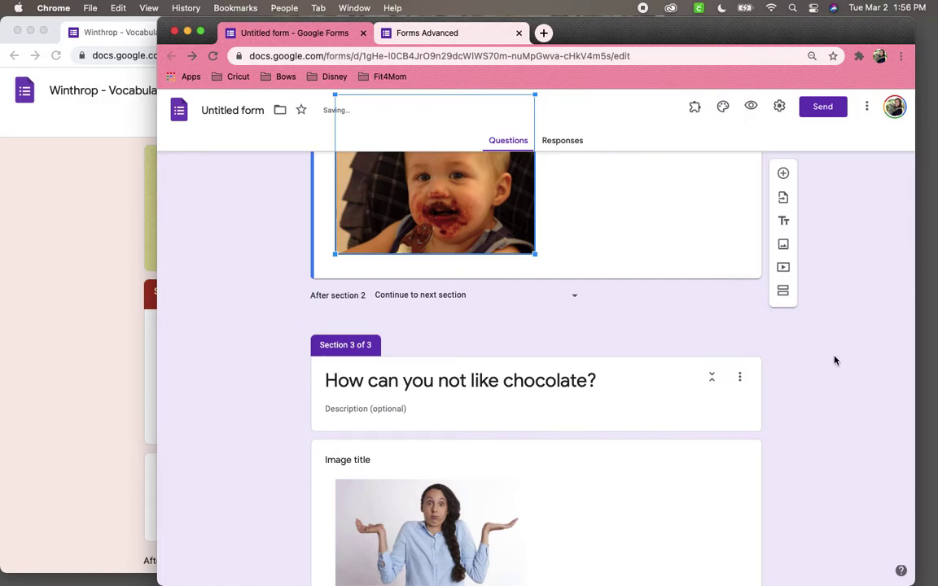
- Preview the form, answer Yes to the chocolate question, check the image in the Chocolate Lovers section, and return to the editor
left_click(751, 106)
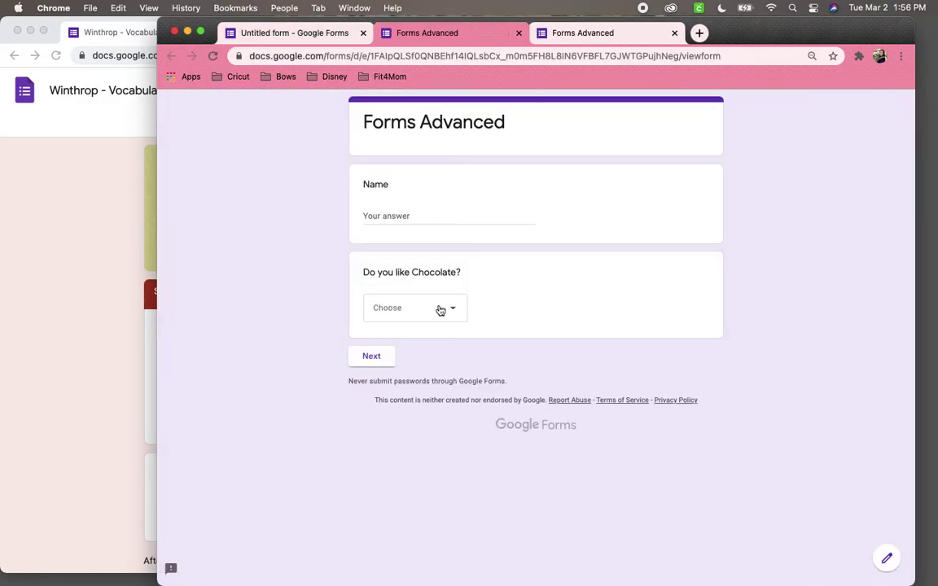
left_click(440, 309)
left_click(423, 347)
left_click(373, 358)
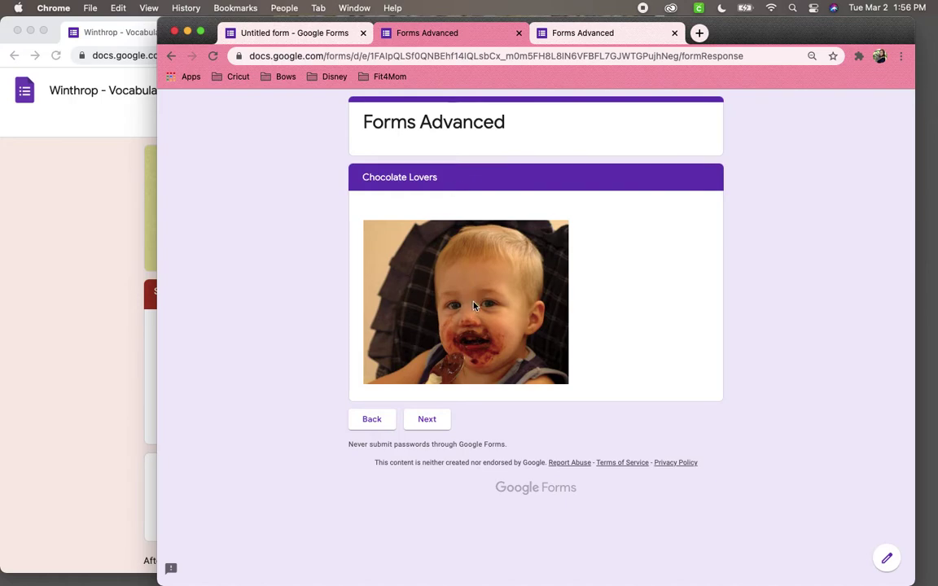
left_click(592, 40)
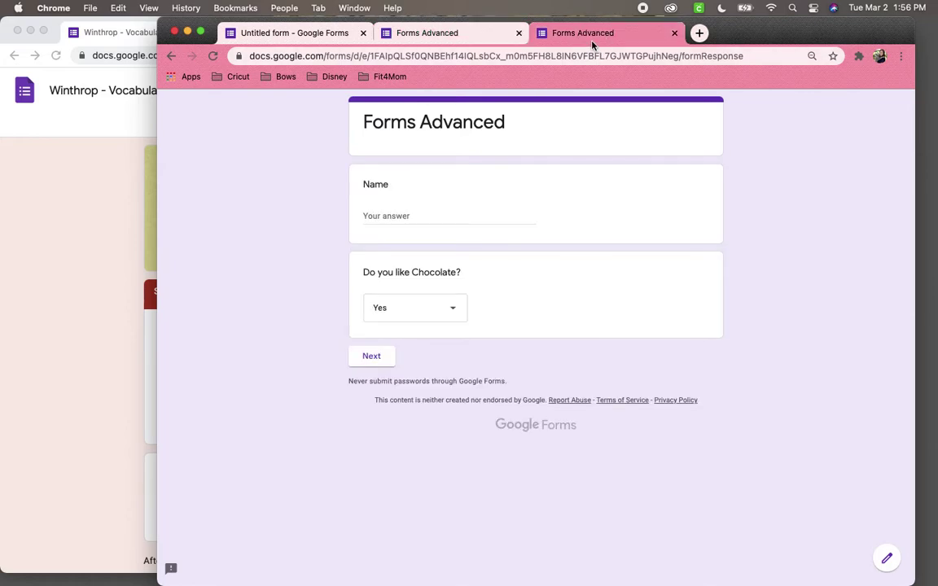
left_click(305, 33)
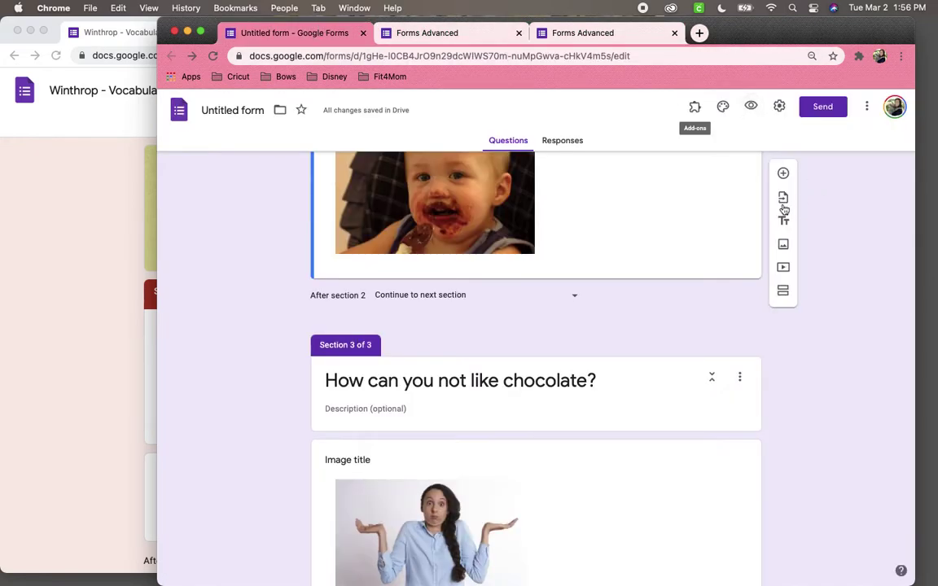
- Search YouTube for "Chocolate making" and insert the video "Handmade Chocolate Making Master - Chocolate Factory in Korea" below the toddler photo
left_click(784, 269)
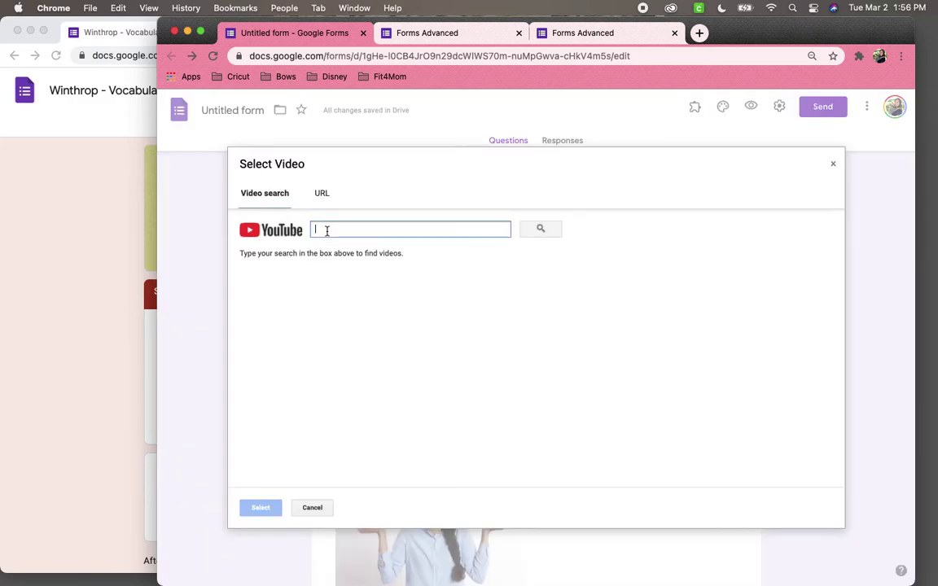
left_click(320, 196)
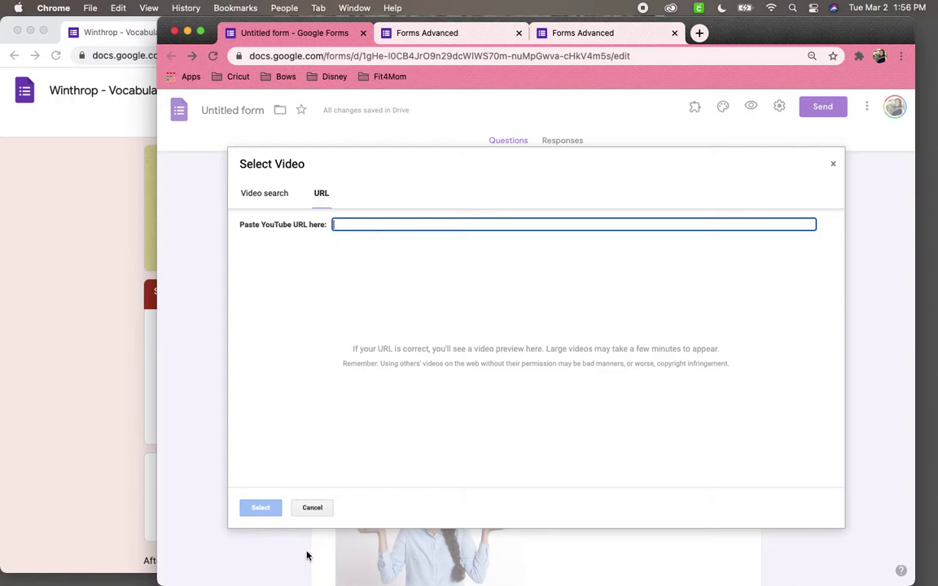
left_click(264, 193)
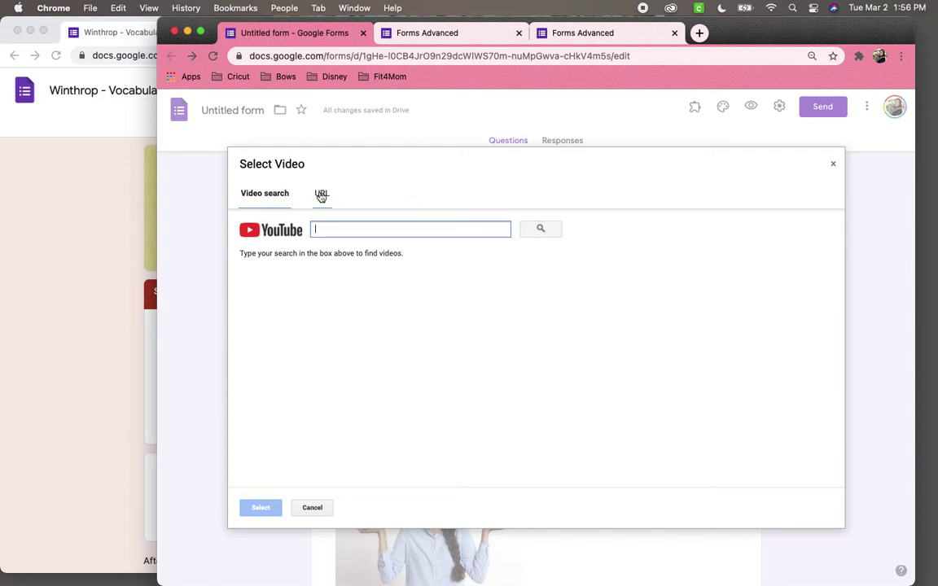
type("Choclate mak")
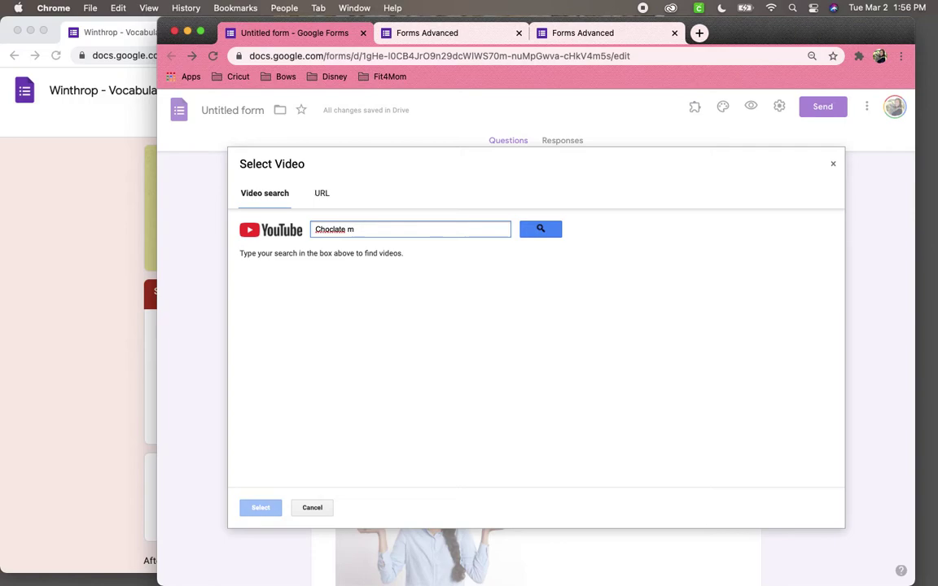
key("BackSpace")
key("BackSpace")
key("BackSpace")
key("BackSpace")
key("BackSpace")
key("BackSpace")
type("alate")
key("BackSpace")
key("BackSpace")
key("BackSpace")
key("BackSpace")
key("BackSpace")
key("BackSpace")
type("olate making")
key("Return")
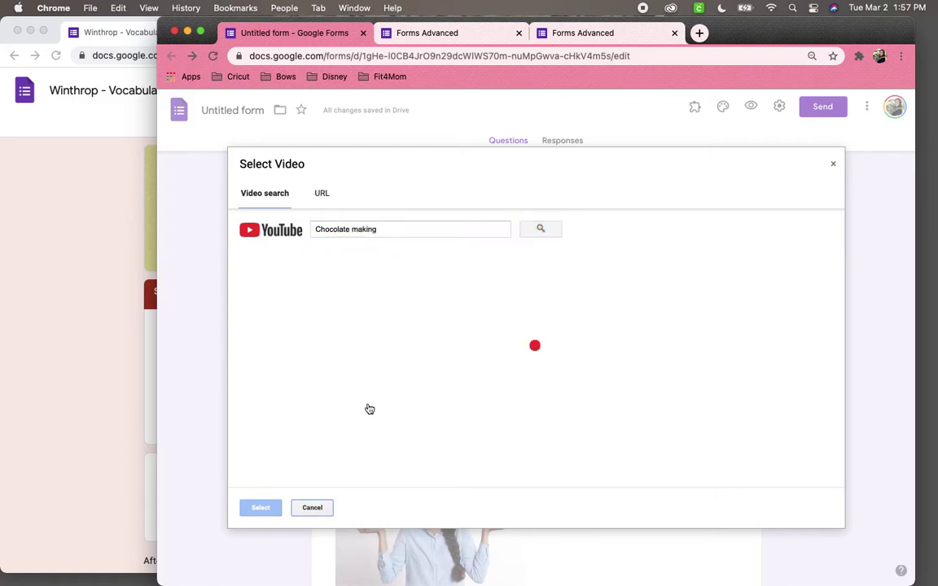
left_click(399, 296)
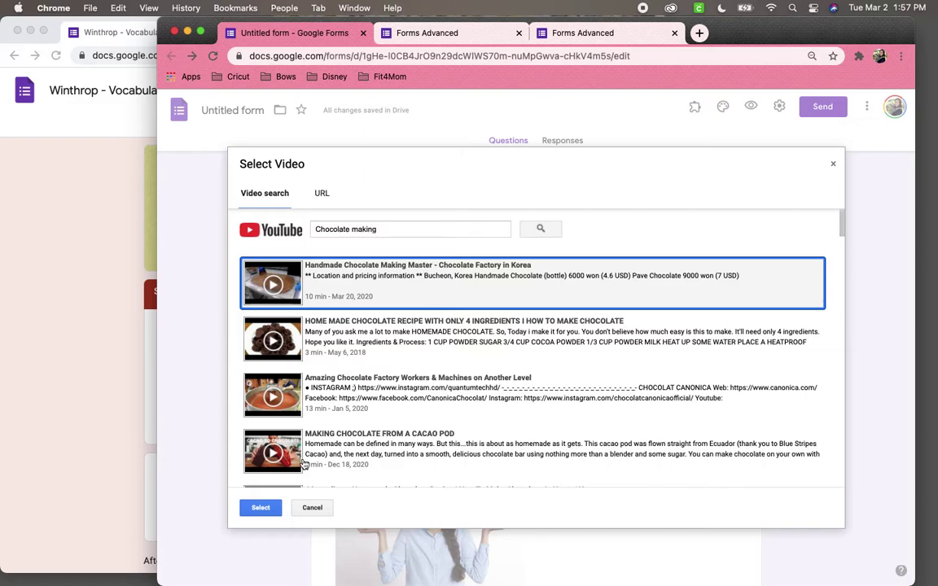
left_click(259, 507)
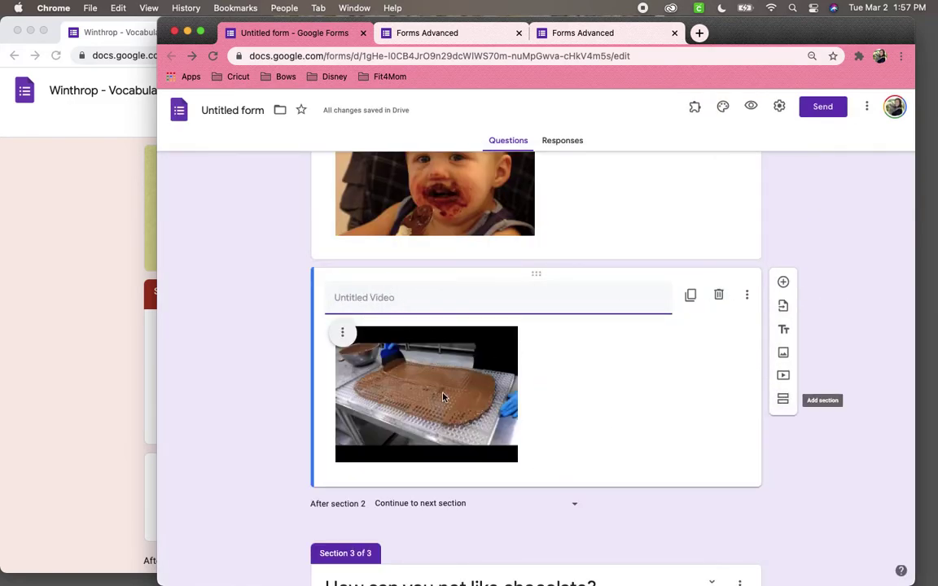
- Preview the form, answer Yes to the chocolate question, and check the video in the Chocolate Lovers section
left_click(751, 107)
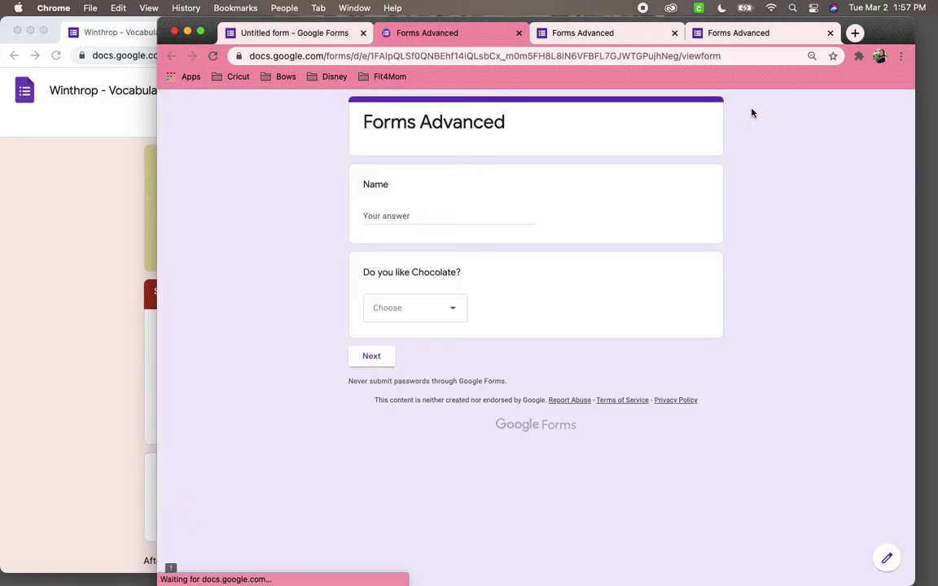
left_click(416, 316)
left_click(408, 347)
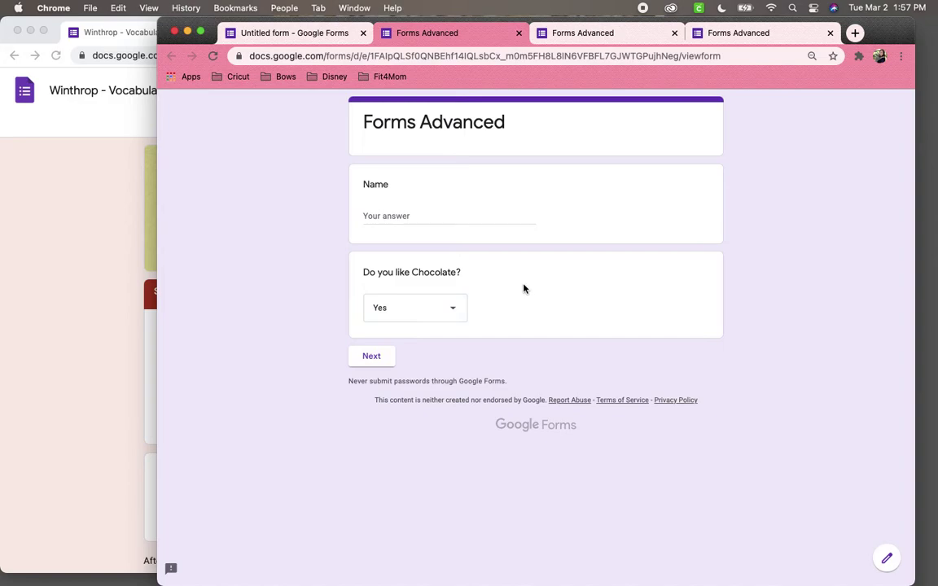
left_click(371, 358)
scroll(584, 296, "down", 2)
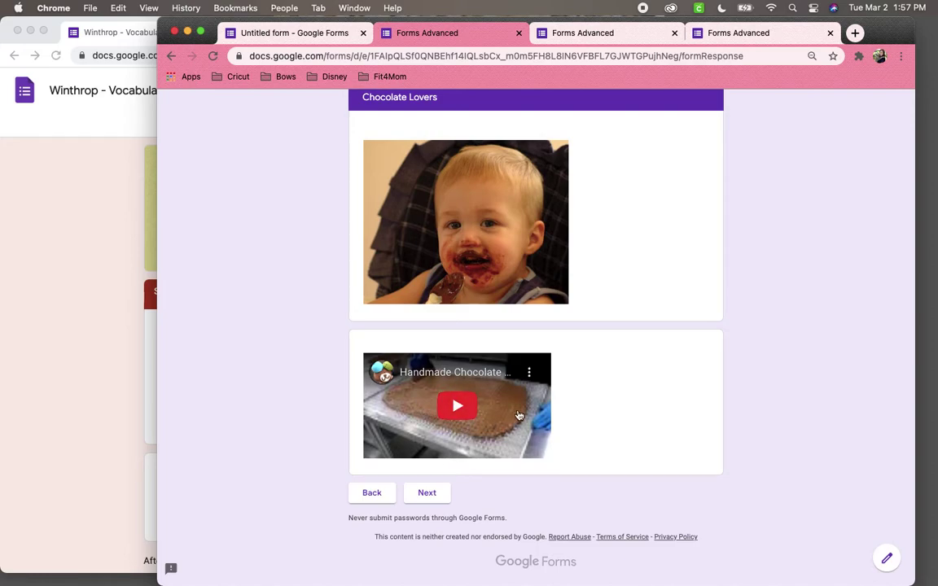
- Play and pause the chocolate-making video in the preview, and return to the editor to review the end of section 2
left_click(483, 410)
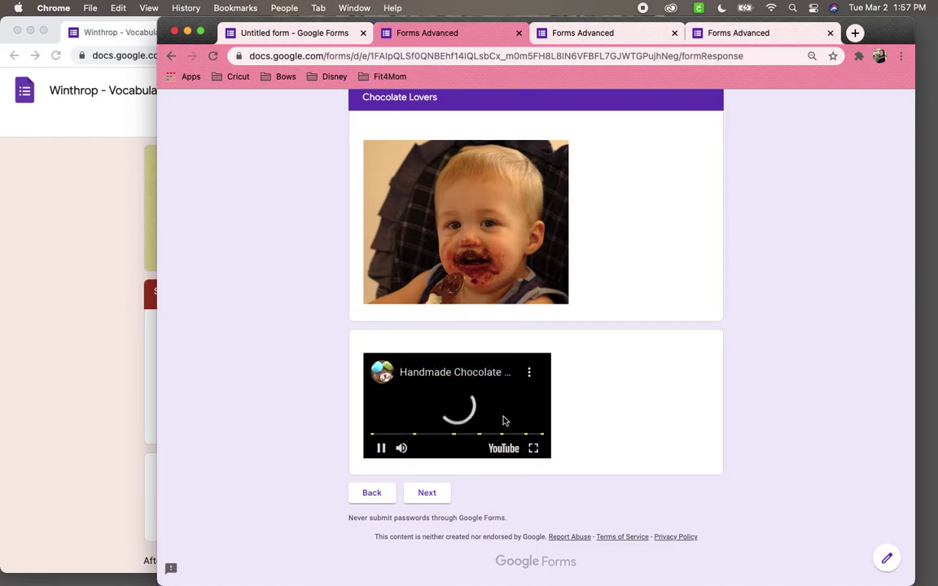
left_click(379, 453)
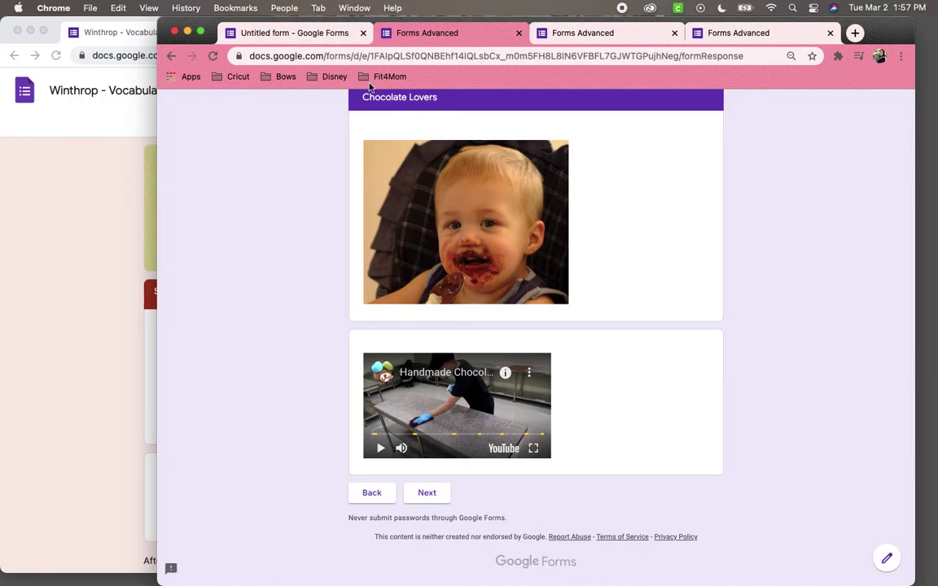
left_click(306, 36)
scroll(504, 405, "up", 3)
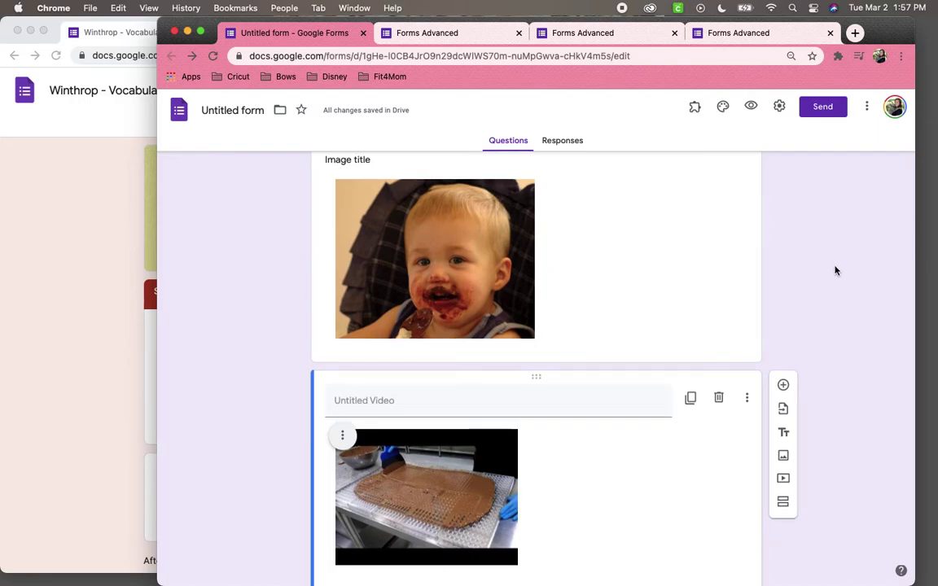
scroll(835, 270, "down", 3)
scroll(834, 270, "down", 2)
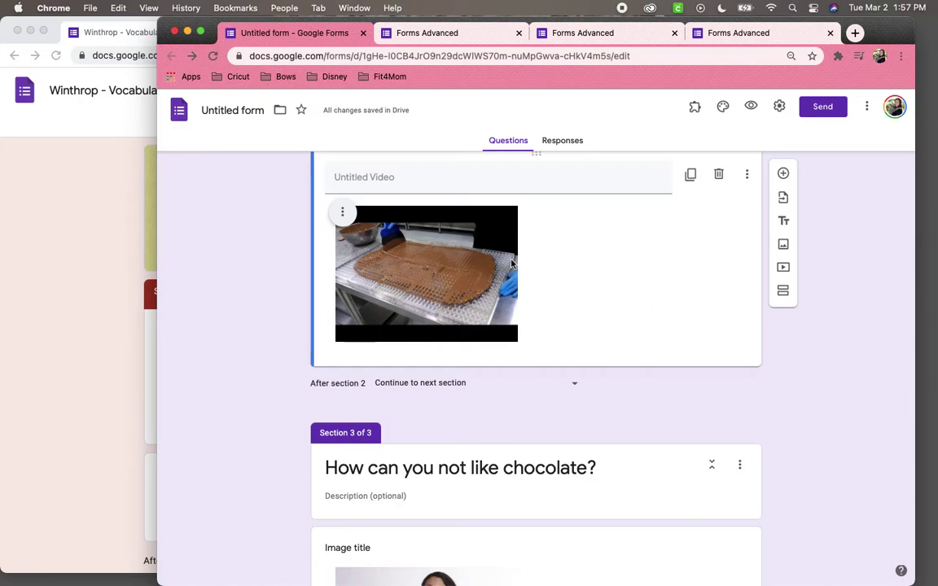
- Switch to the "Vocabulary from Latin and Greek Roots - Unit 1" form and examine its Class Period and Contextual Answers sections
left_click(61, 220)
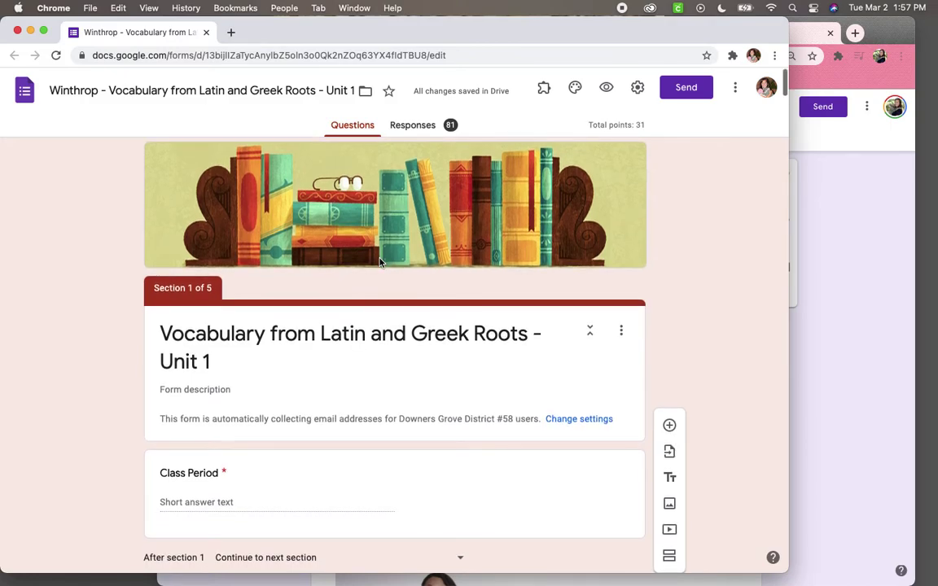
scroll(379, 262, "down", 1)
scroll(380, 262, "down", 5)
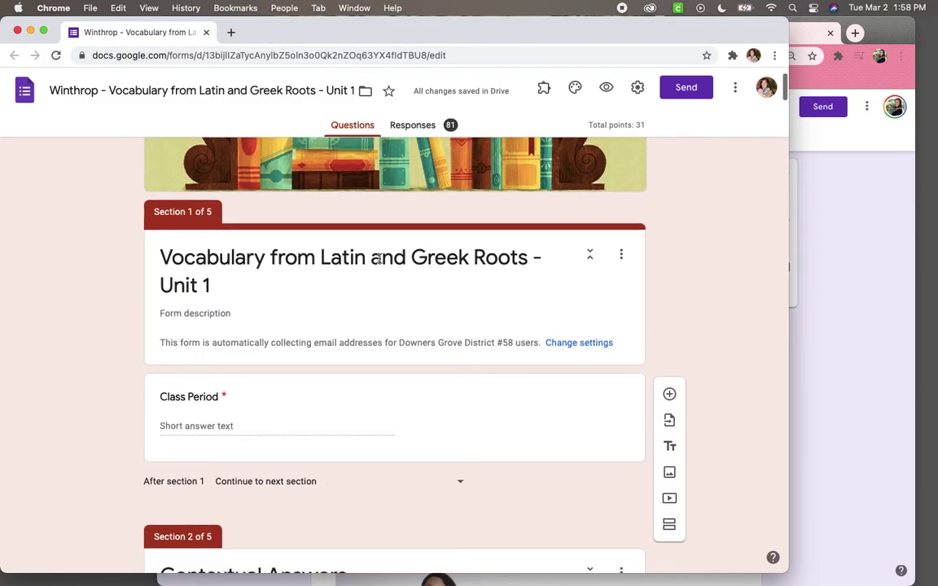
scroll(380, 262, "down", 2)
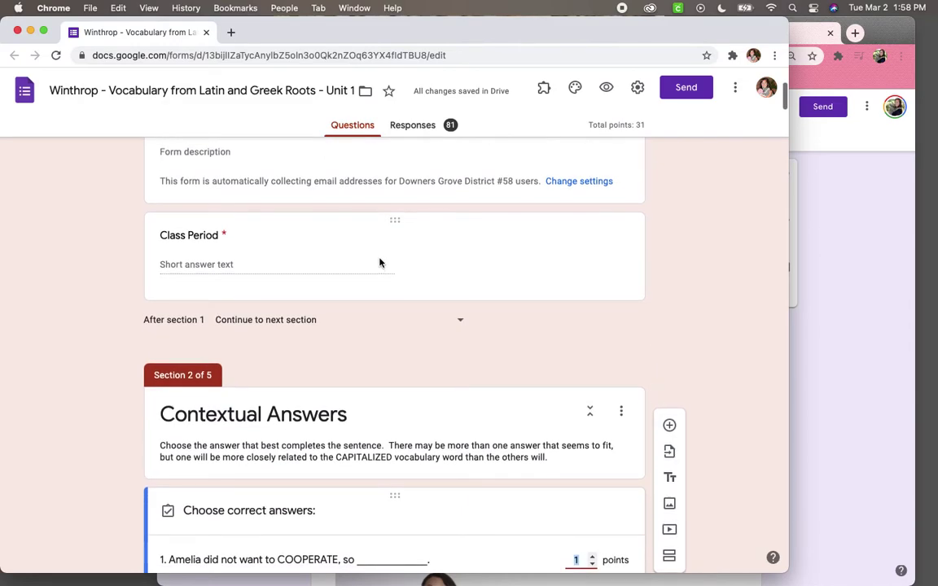
scroll(379, 262, "down", 5)
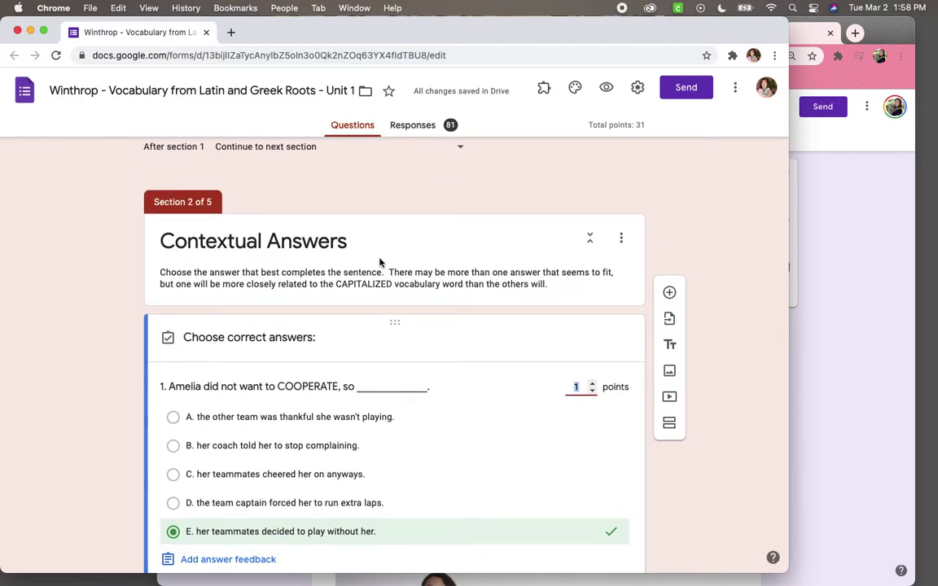
scroll(379, 262, "down", 3)
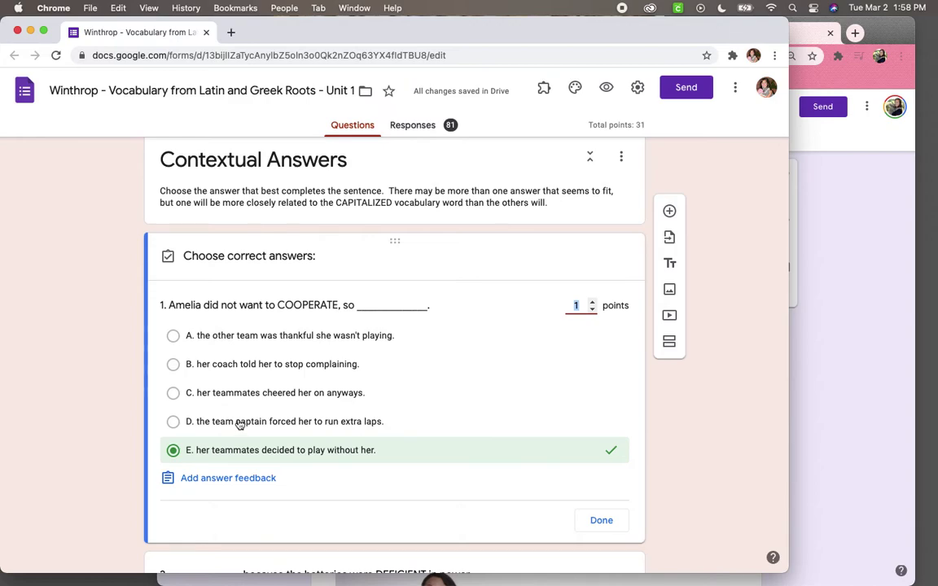
- Try previewing the vocabulary quiz, return to its editor, and examine the first two Contextual Answers questions
left_click(606, 87)
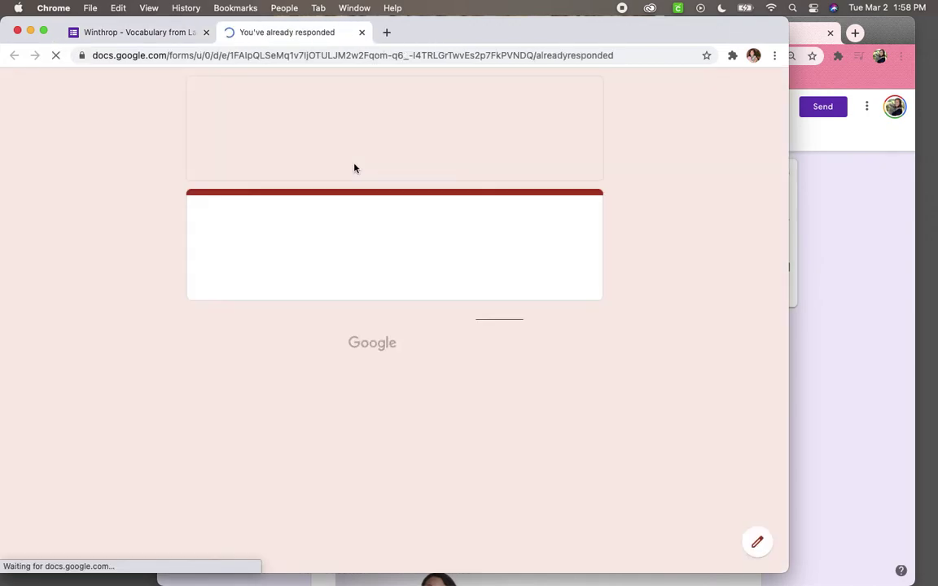
left_click(165, 33)
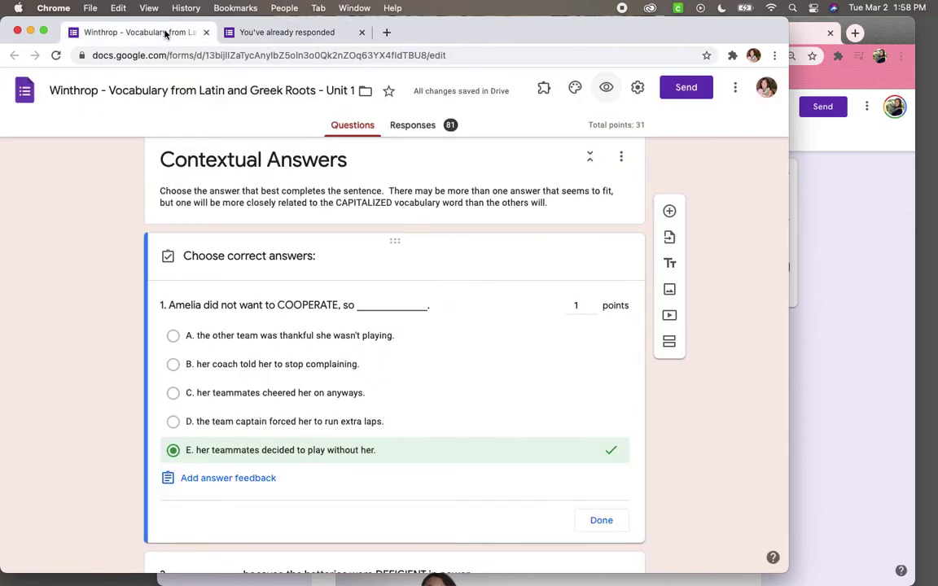
scroll(356, 391, "up", 5)
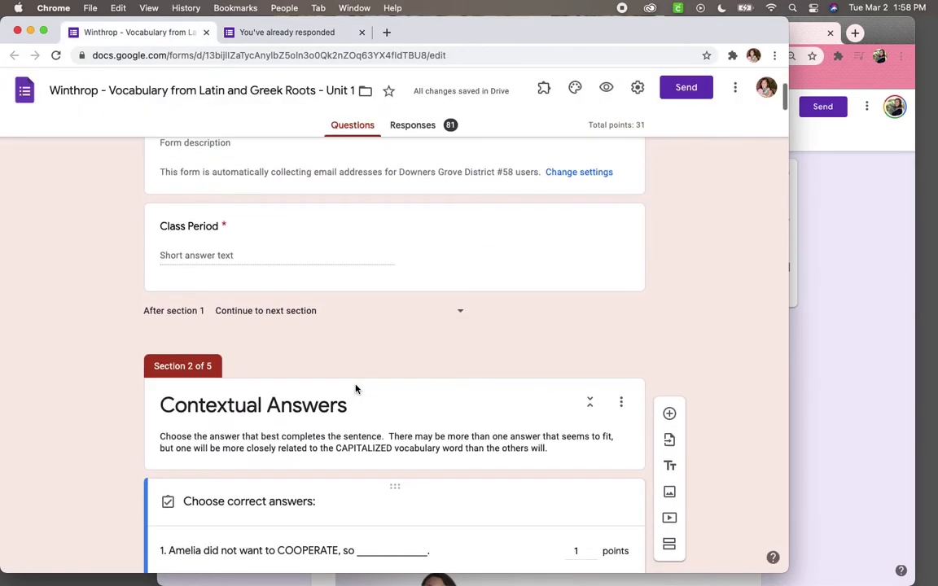
scroll(356, 391, "down", 3)
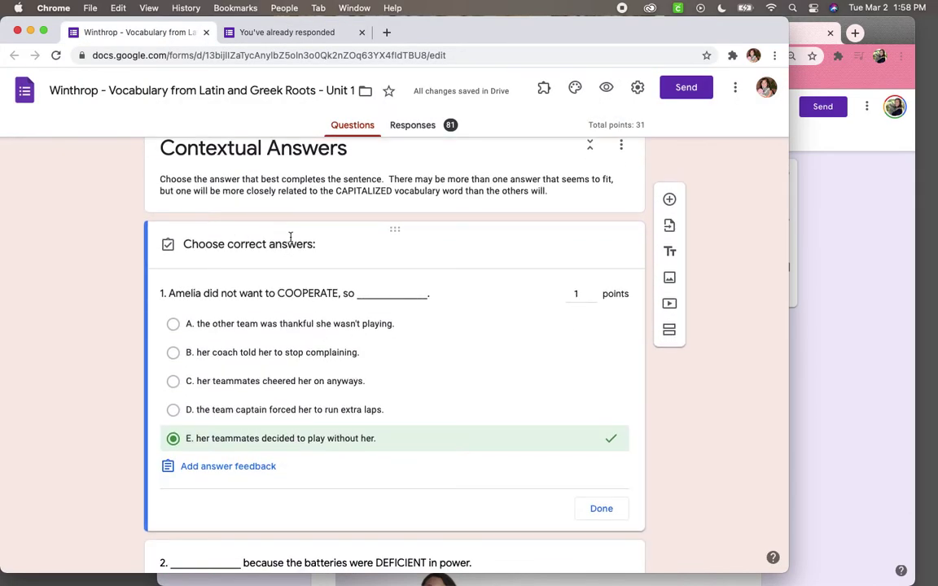
scroll(281, 240, "up", 1)
scroll(276, 249, "down", 2)
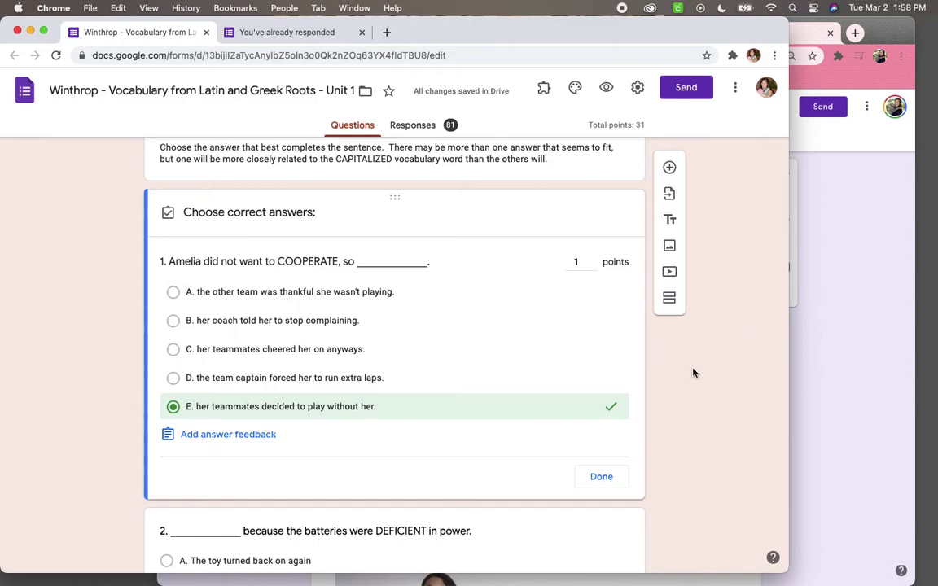
scroll(574, 391, "down", 5)
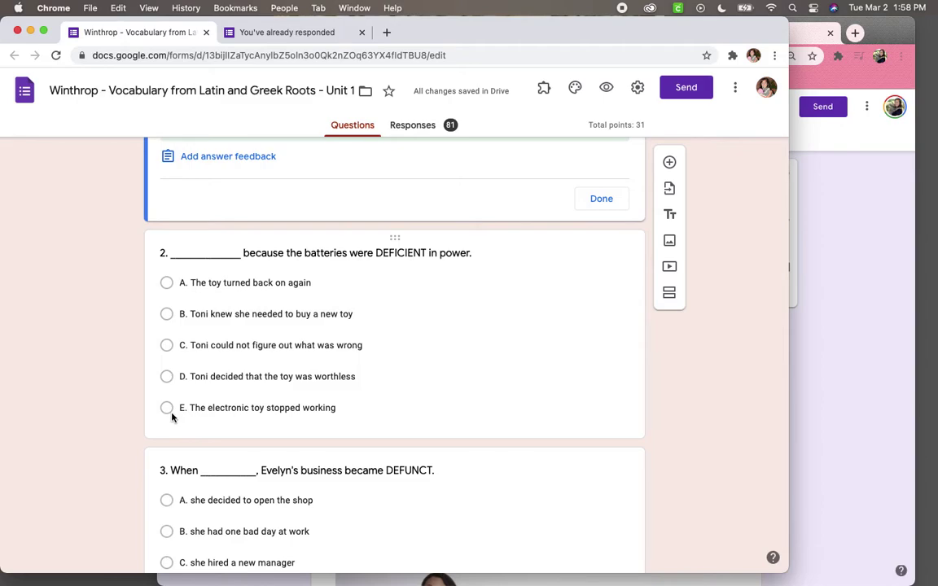
scroll(169, 408, "up", 15)
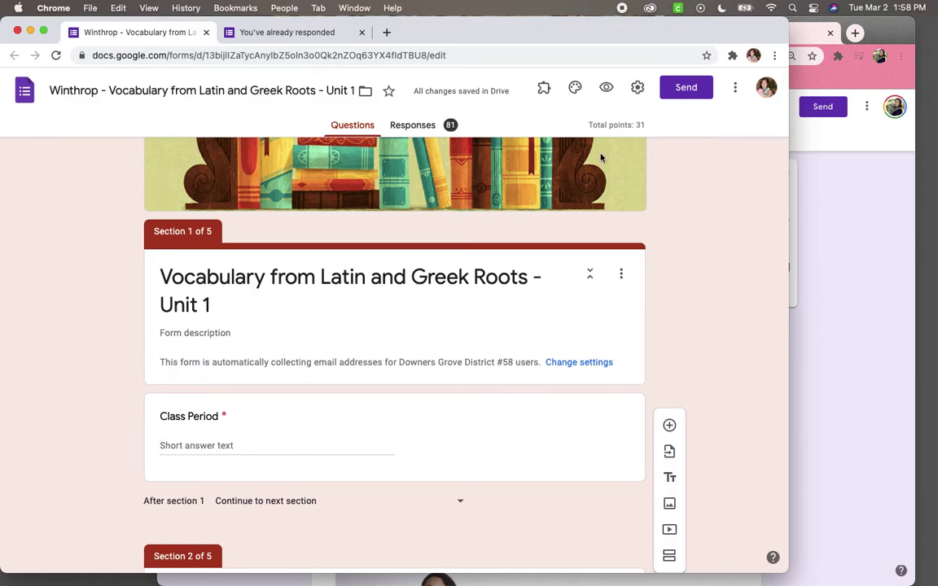
- Review the vocabulary form's general and quiz settings, including grade release and what respondents can see, and save them unchanged
left_click(638, 89)
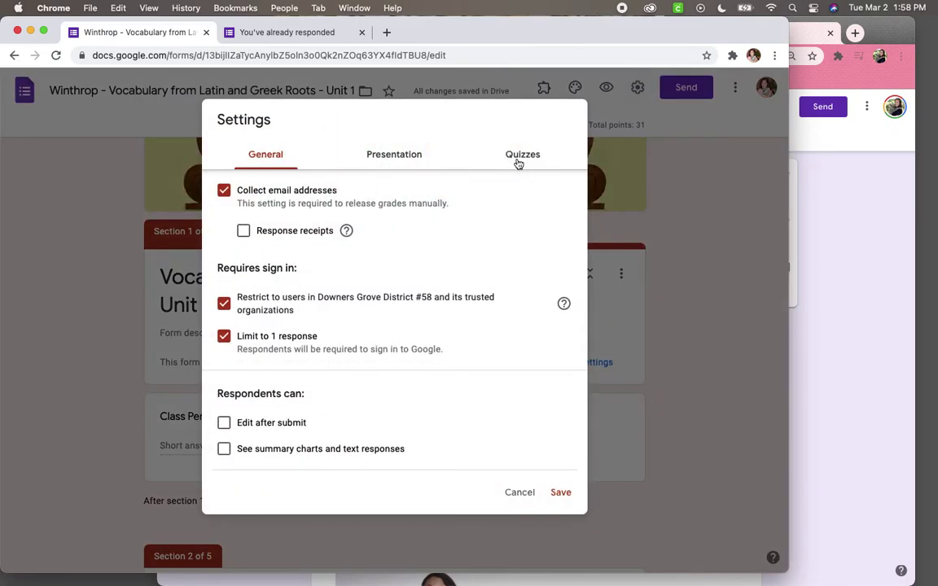
left_click(516, 156)
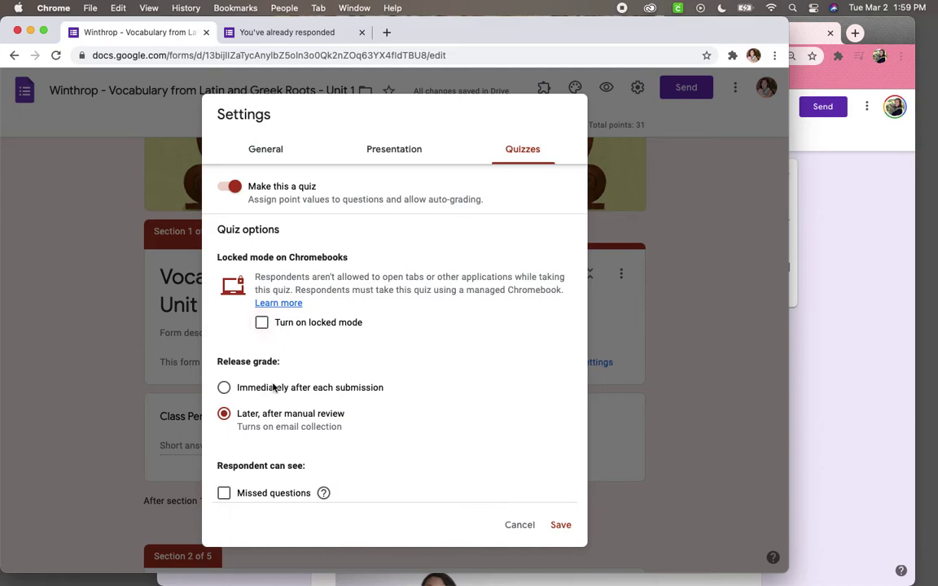
scroll(270, 389, "down", 2)
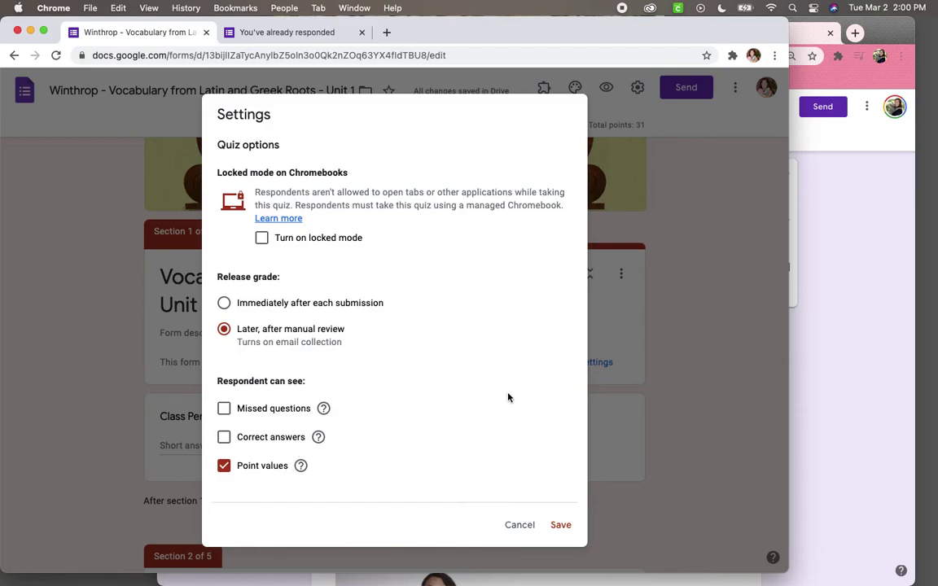
left_click(562, 525)
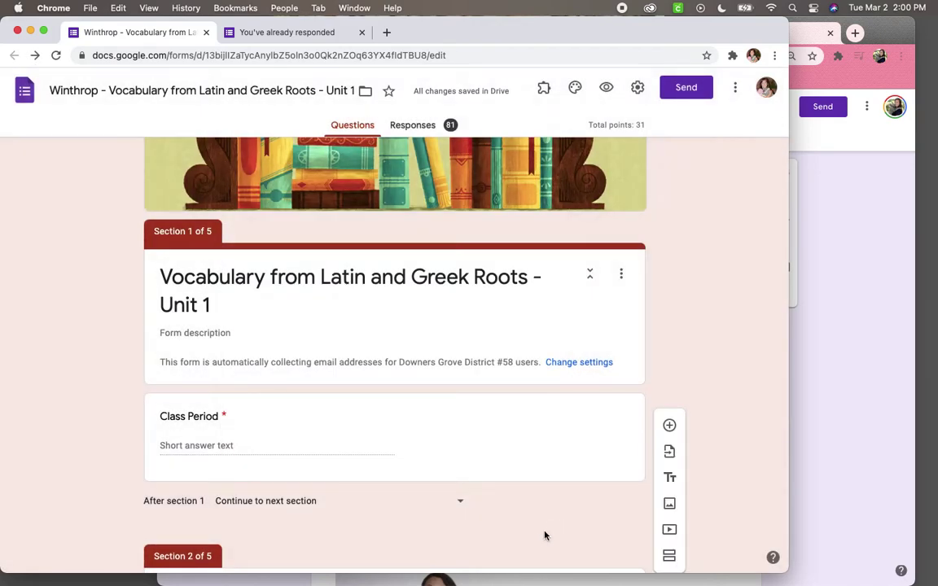
- Examine the point value and correct answer of question 1, and the editable options of question 2, in the Contextual Answers section
scroll(371, 329, "down", 5)
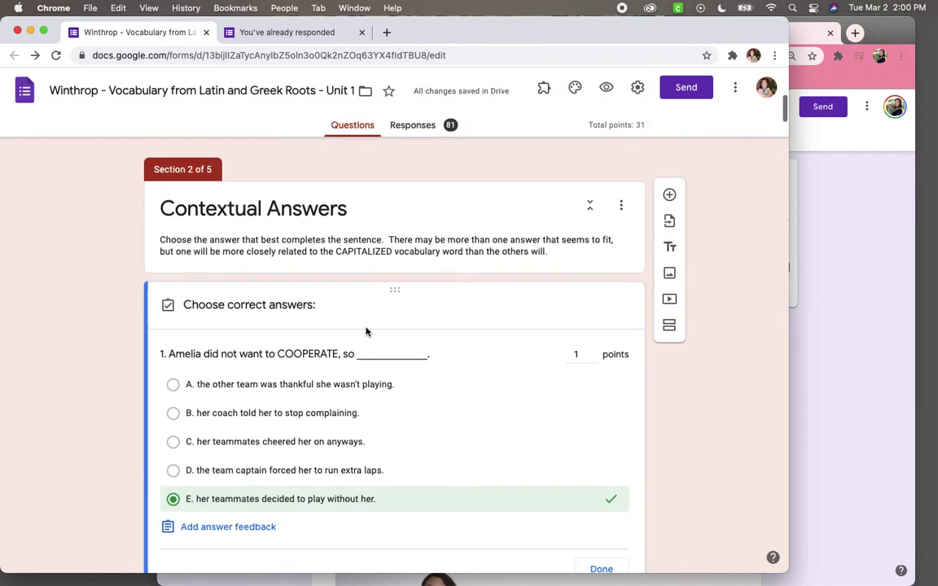
scroll(319, 452, "down", 2)
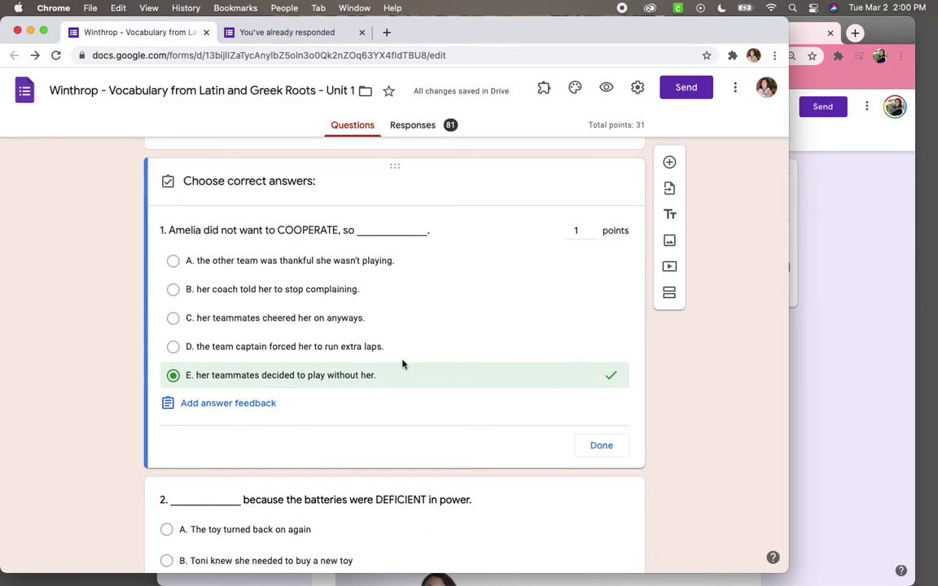
scroll(402, 364, "down", 2)
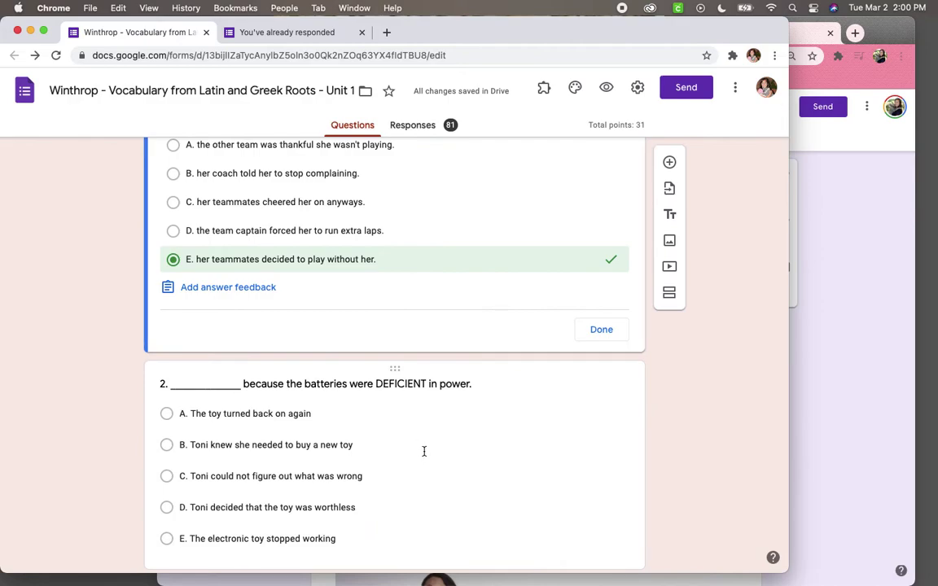
left_click(423, 450)
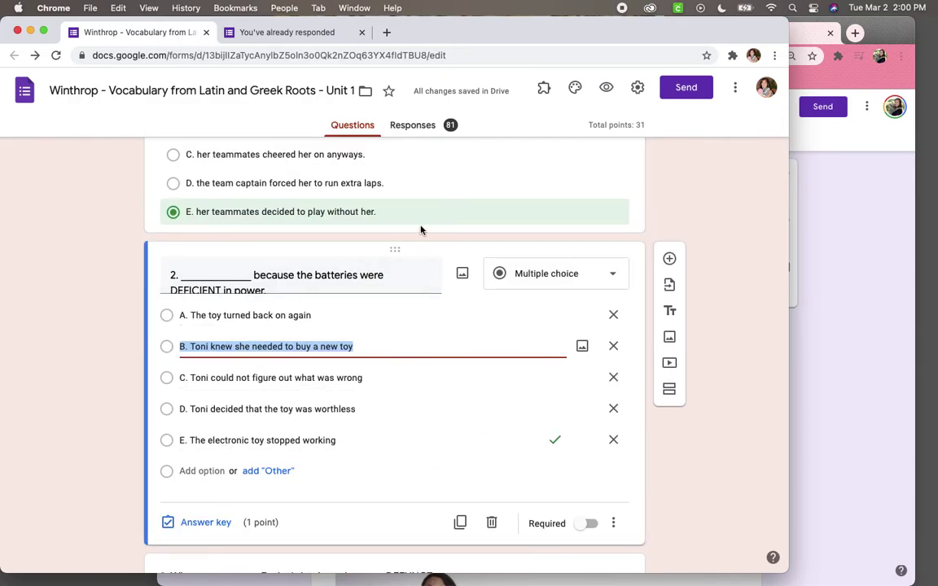
scroll(444, 224, "up", 2)
left_click(505, 244)
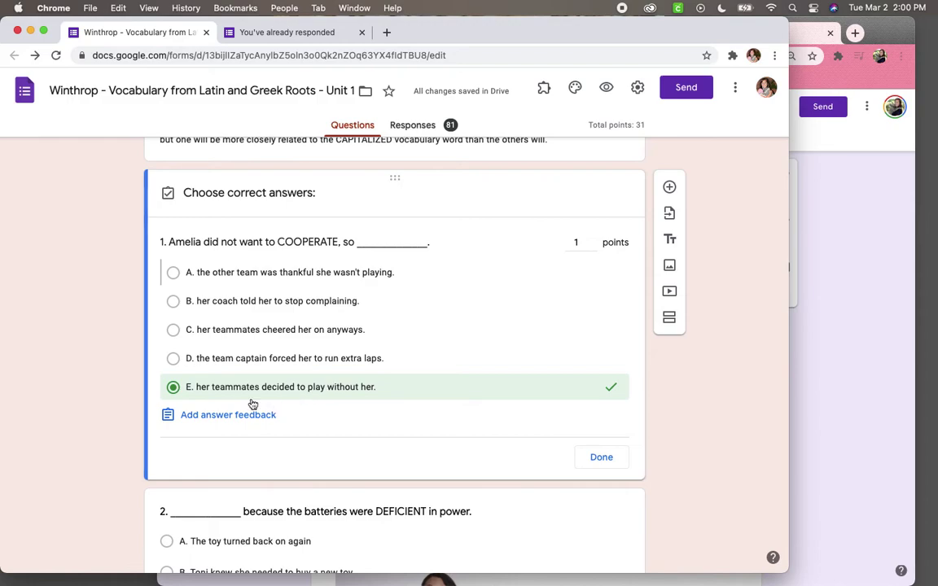
- Open question 1's answer feedback, review the entries for incorrect and correct answers, and save with both left empty
left_click(219, 417)
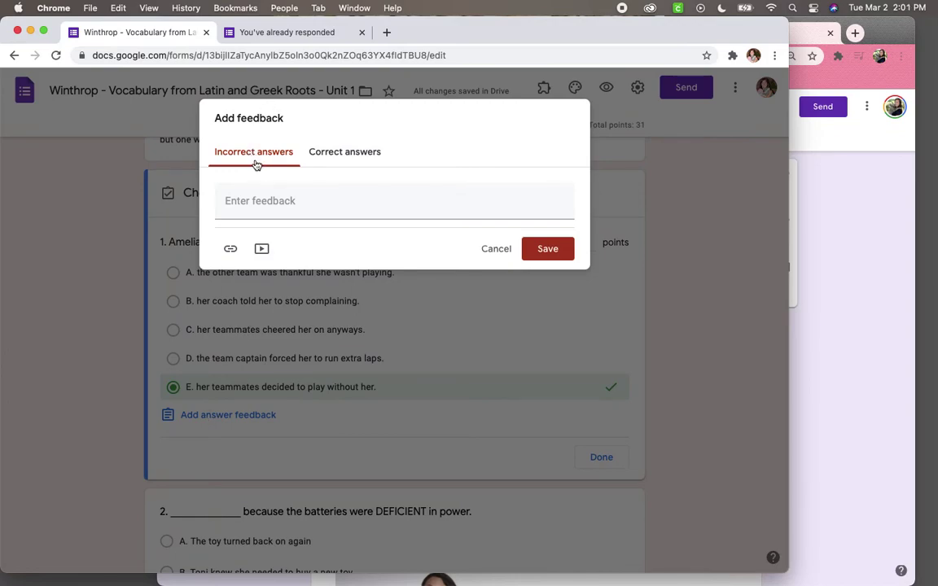
left_click(248, 199)
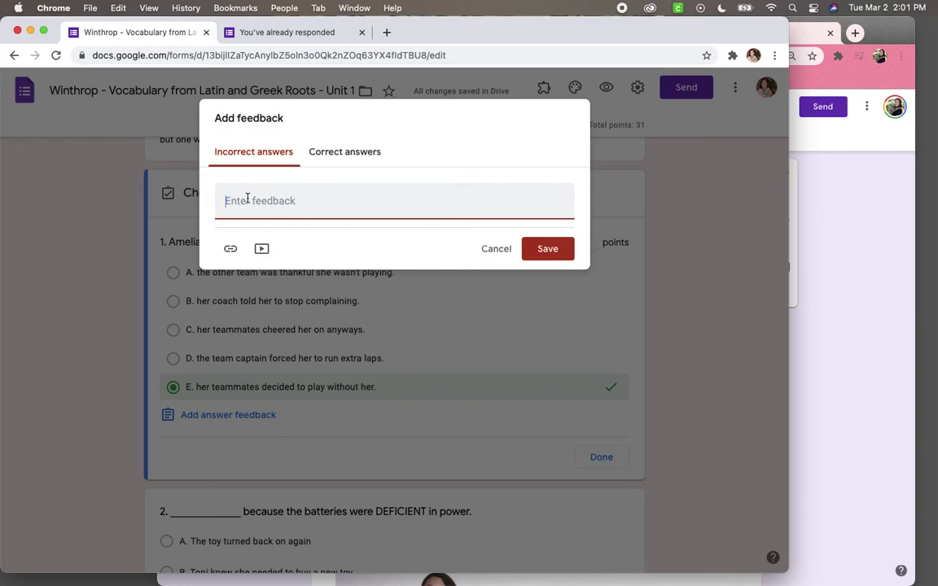
left_click_drag(415, 111, 322, 232)
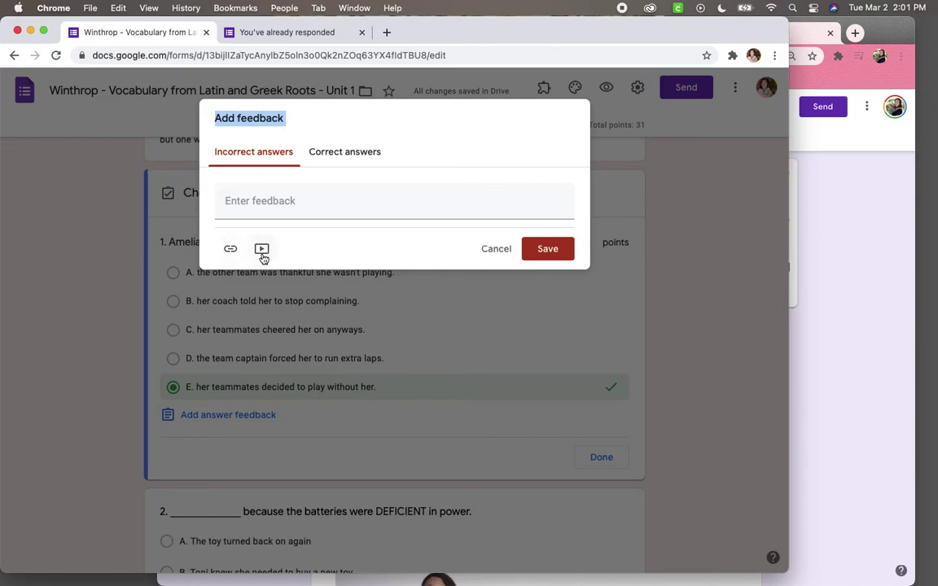
left_click(343, 155)
left_click(293, 197)
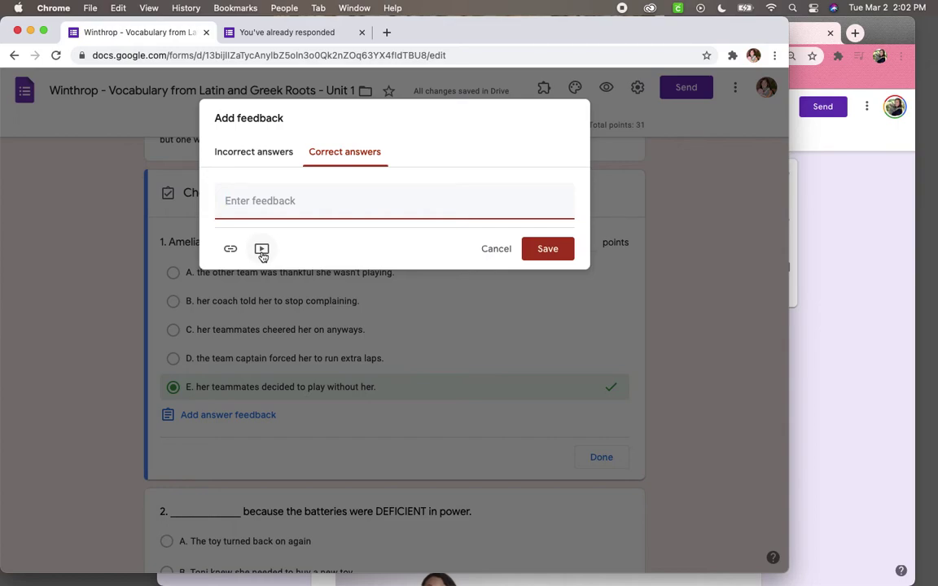
left_click(556, 251)
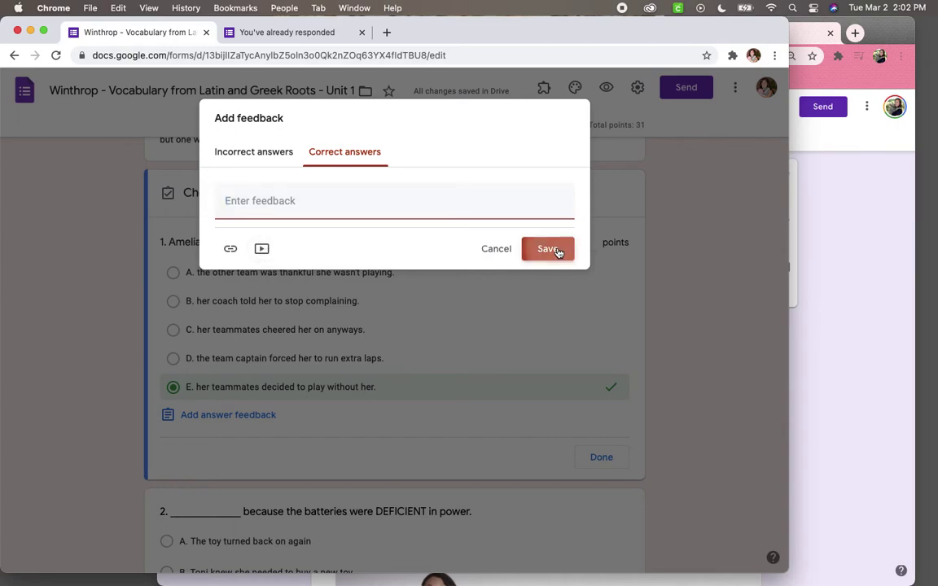
- Look through the remaining Contextual Answers questions and the start of the Antonyms section, and open the form's responses
scroll(471, 231, "down", 10)
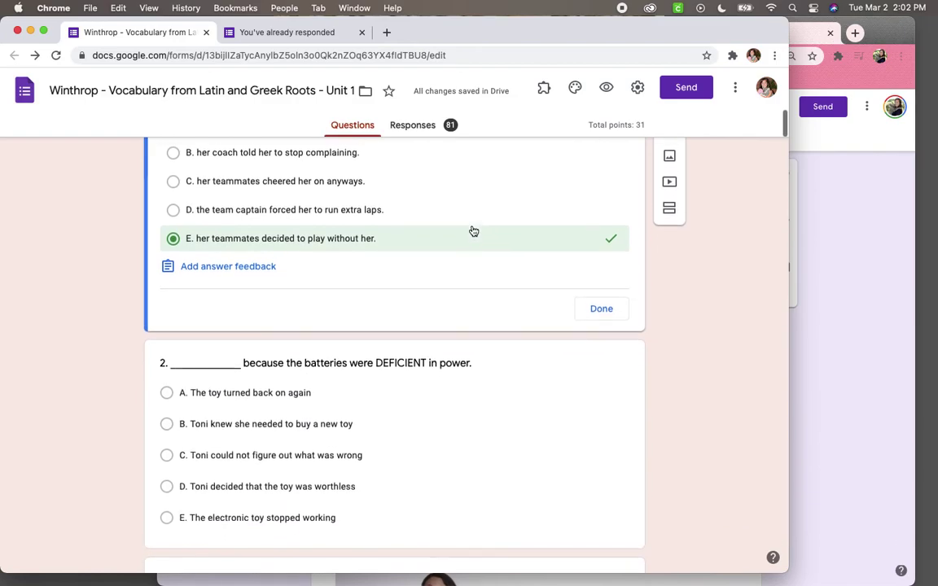
scroll(471, 225, "down", 13)
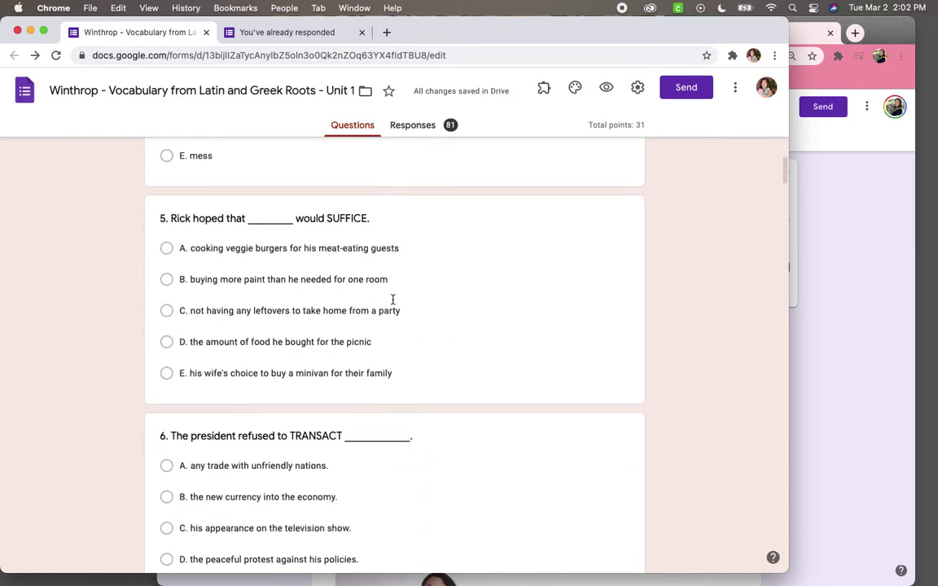
scroll(392, 302, "down", 15)
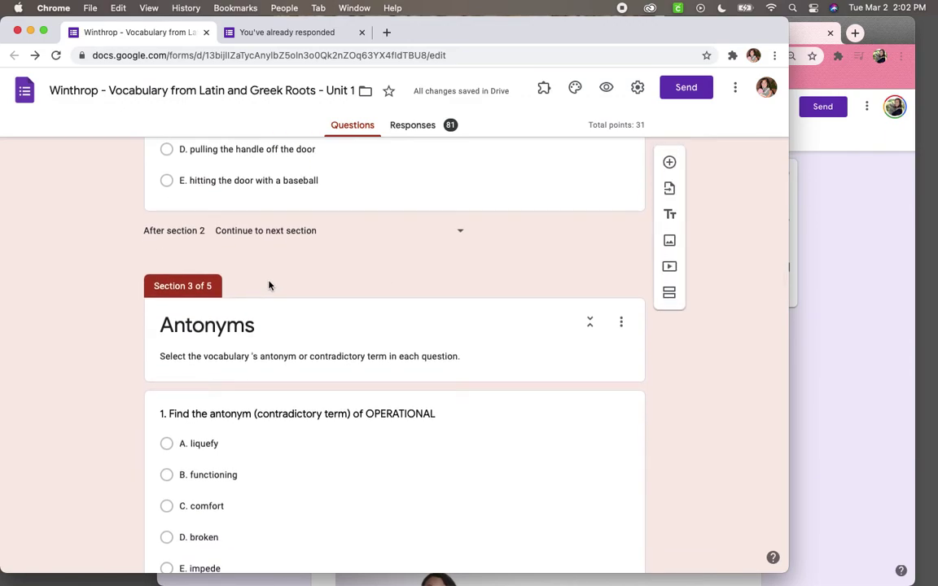
scroll(278, 348, "down", 3)
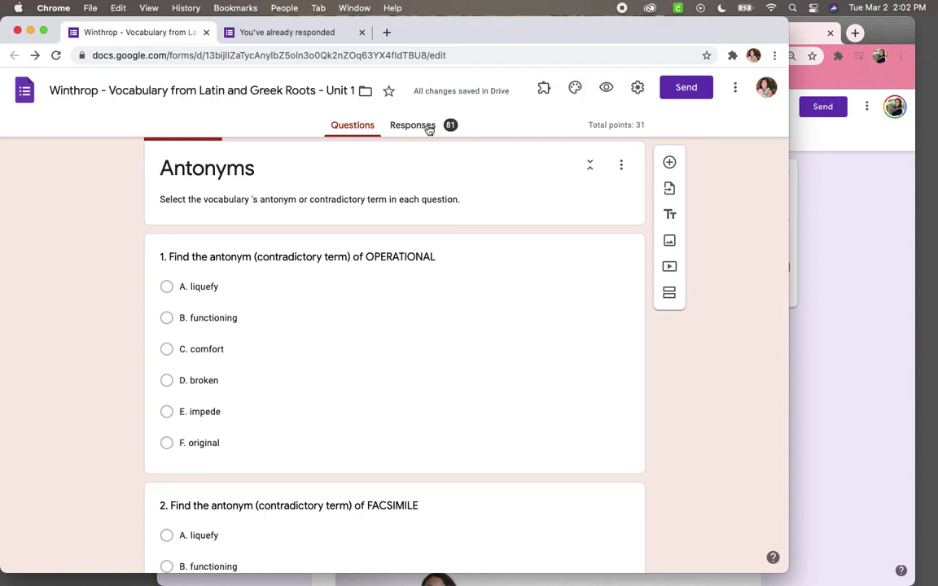
left_click(429, 127)
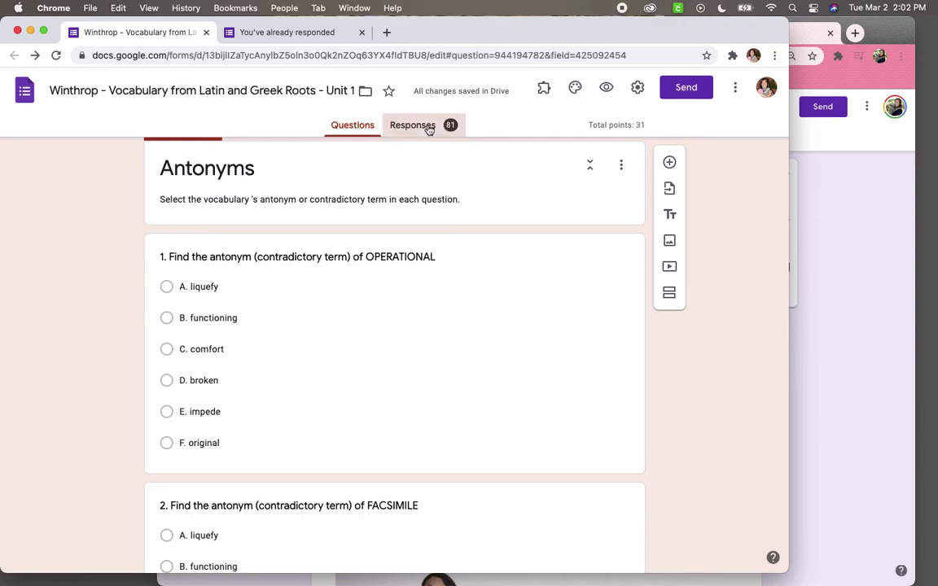
- Review the response summary's Insights, including average, median, range and total points distribution, and the frequently missed questions
left_click(234, 243)
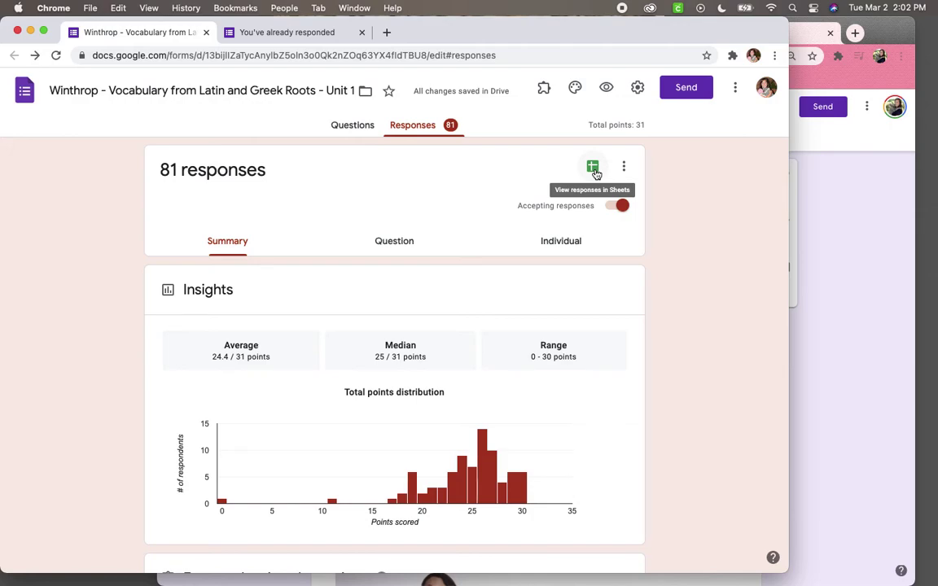
scroll(364, 294, "down", 2)
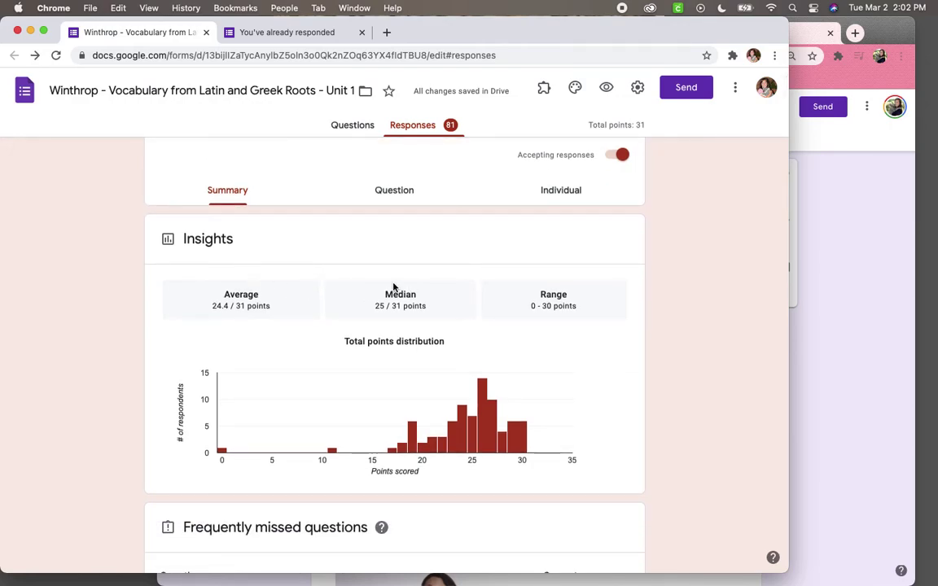
scroll(286, 303, "up", 2)
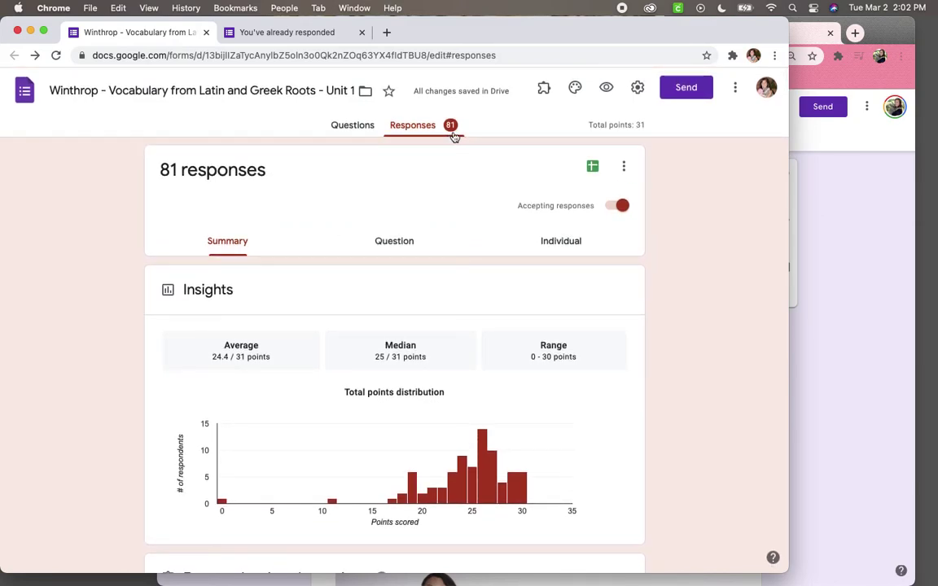
scroll(366, 212, "down", 5)
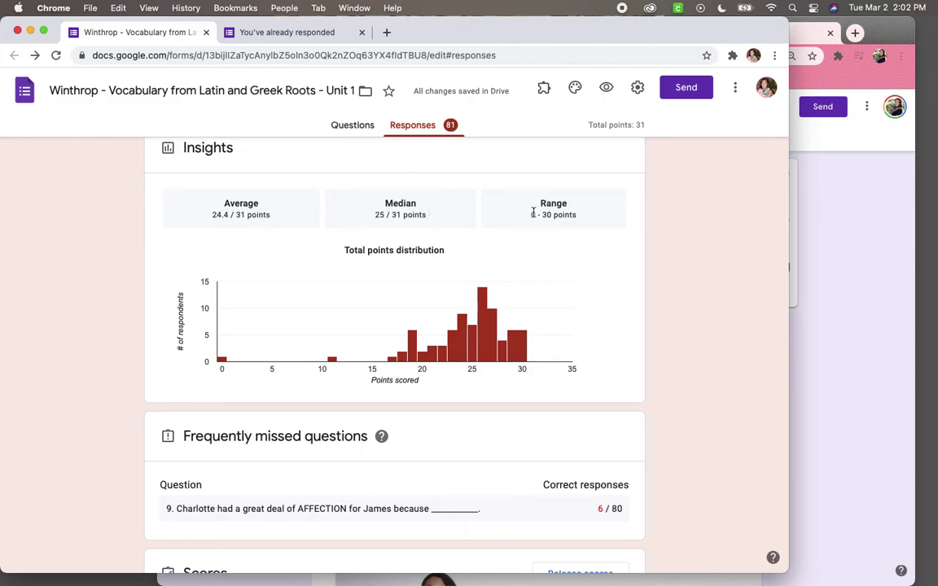
mouse_move(497, 364)
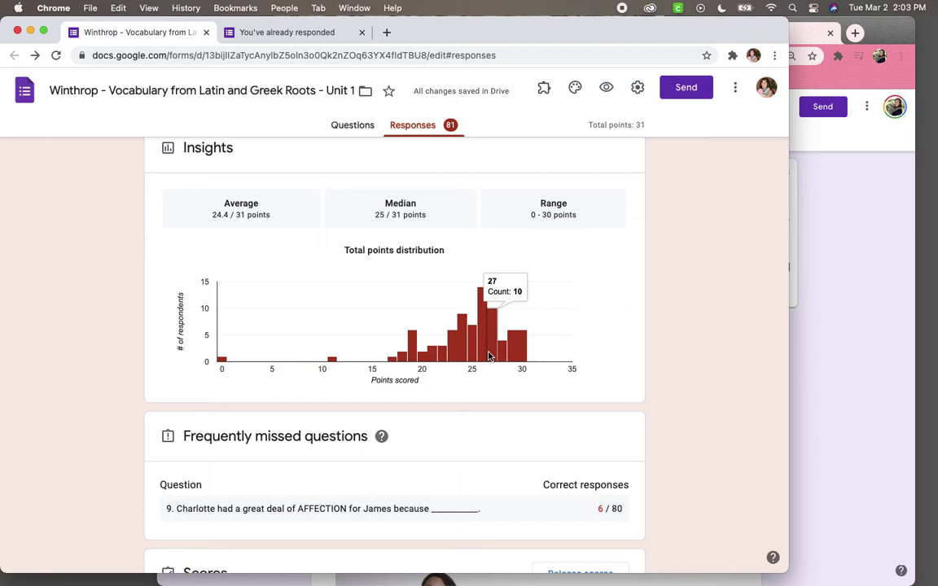
scroll(488, 356, "down", 4)
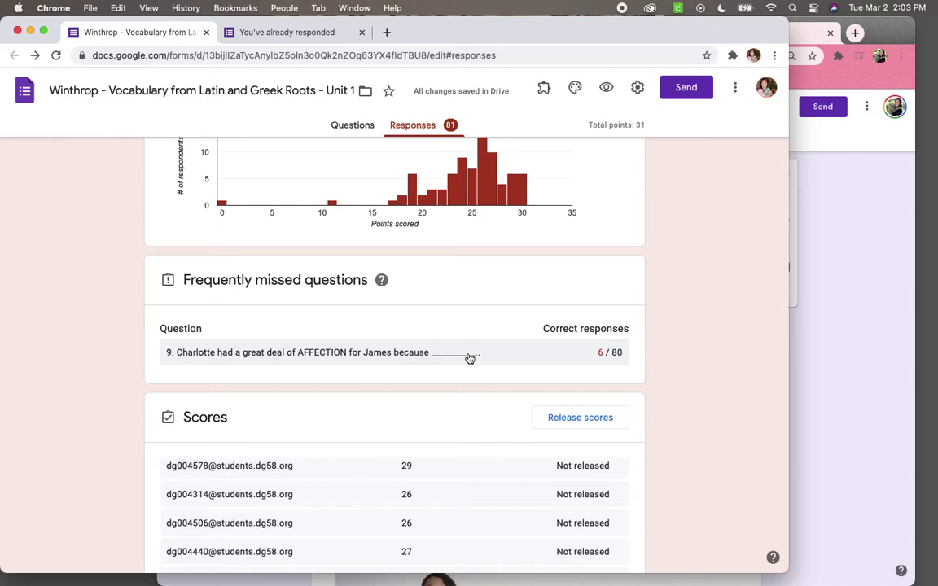
scroll(468, 358, "down", 1)
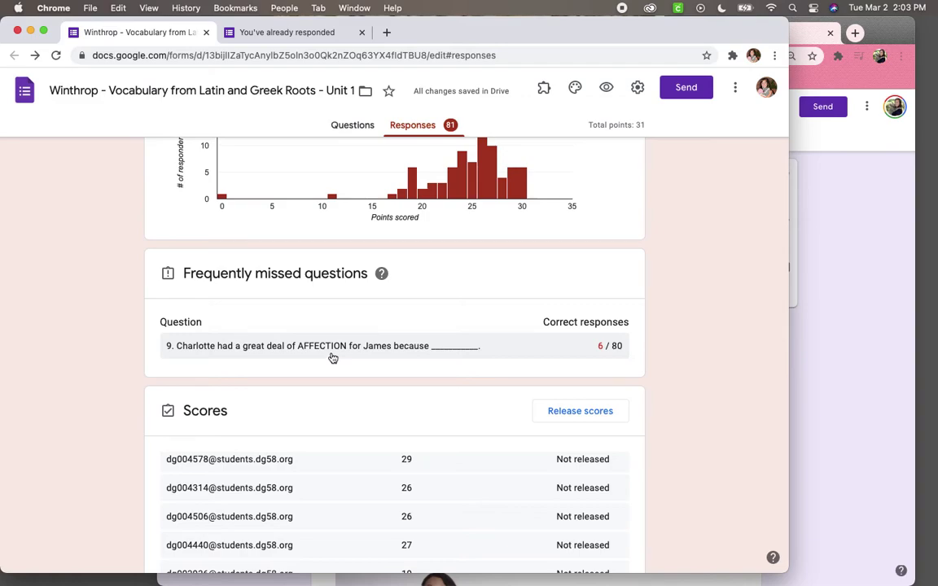
- Look through the Scores list of respondents, checking each one's score and release status
scroll(332, 358, "down", 5)
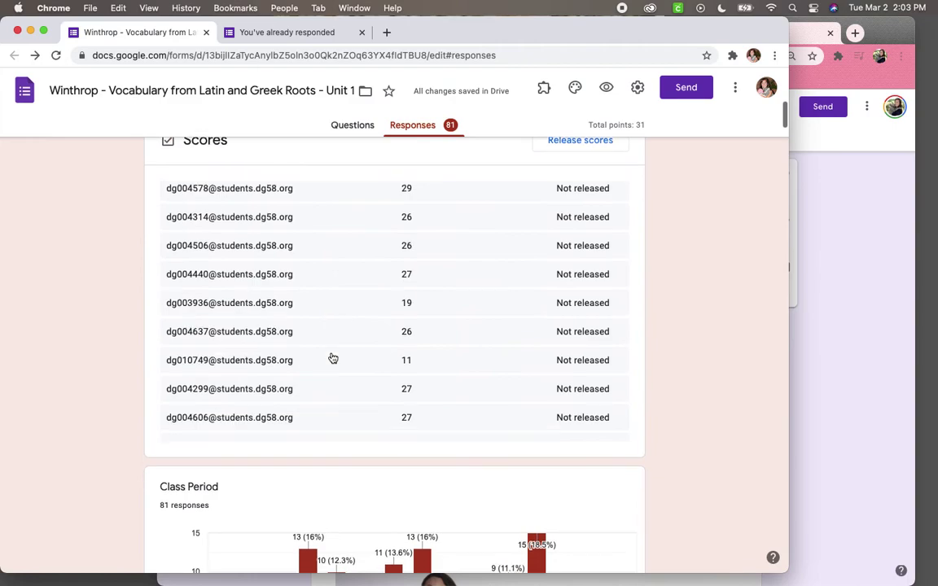
scroll(350, 210, "up", 2)
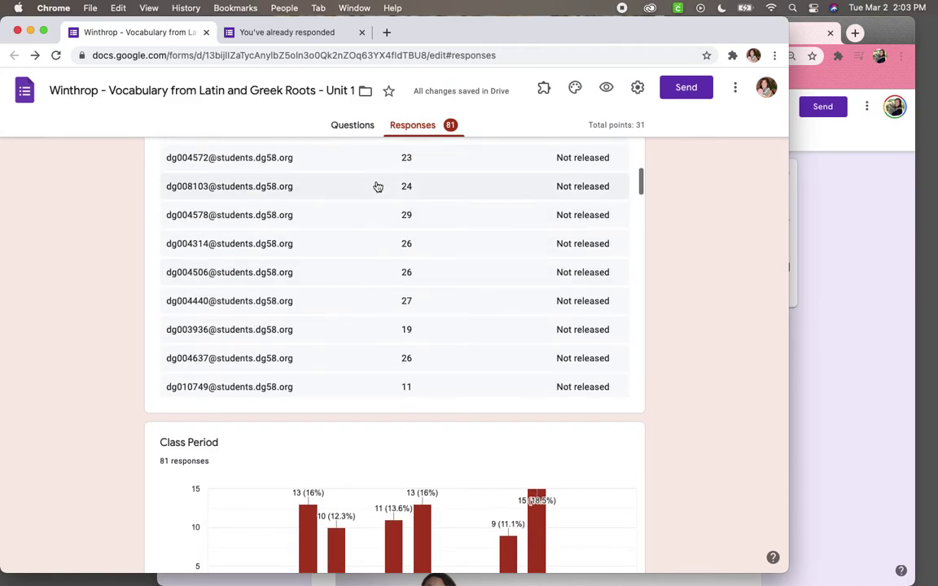
scroll(407, 356, "up", 5)
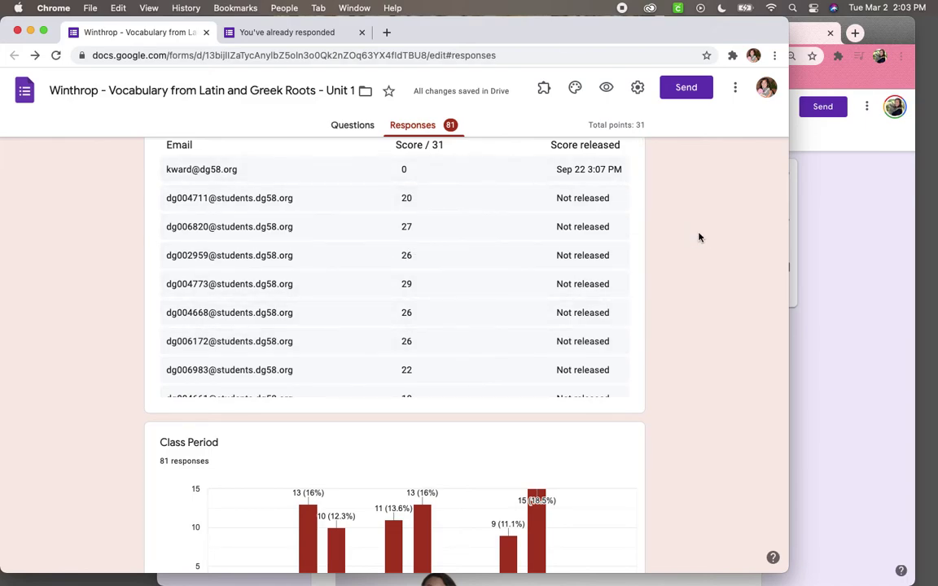
- Examine the Class Period chart and the answer distribution of question 1 in the Contextual Answers section
scroll(698, 237, "down", 5)
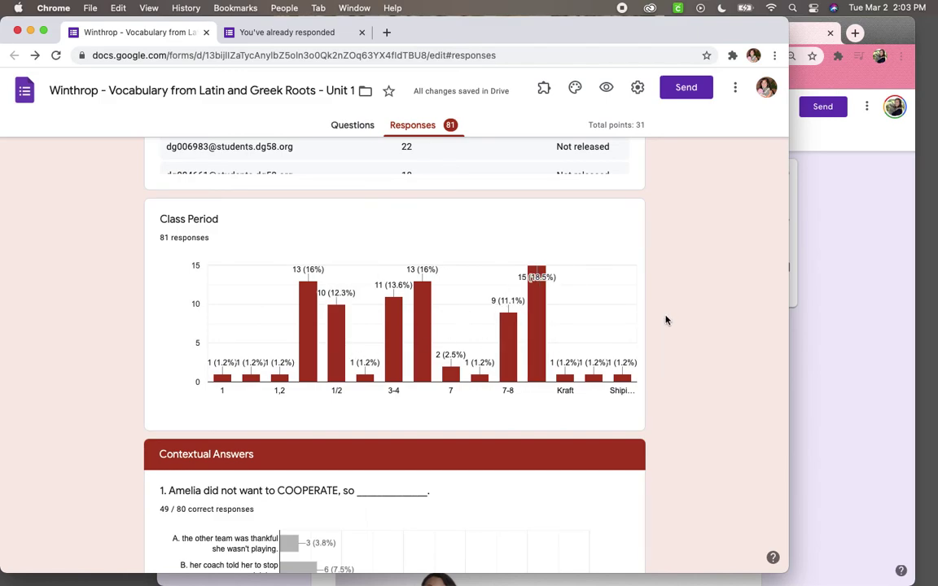
scroll(666, 320, "down", 2)
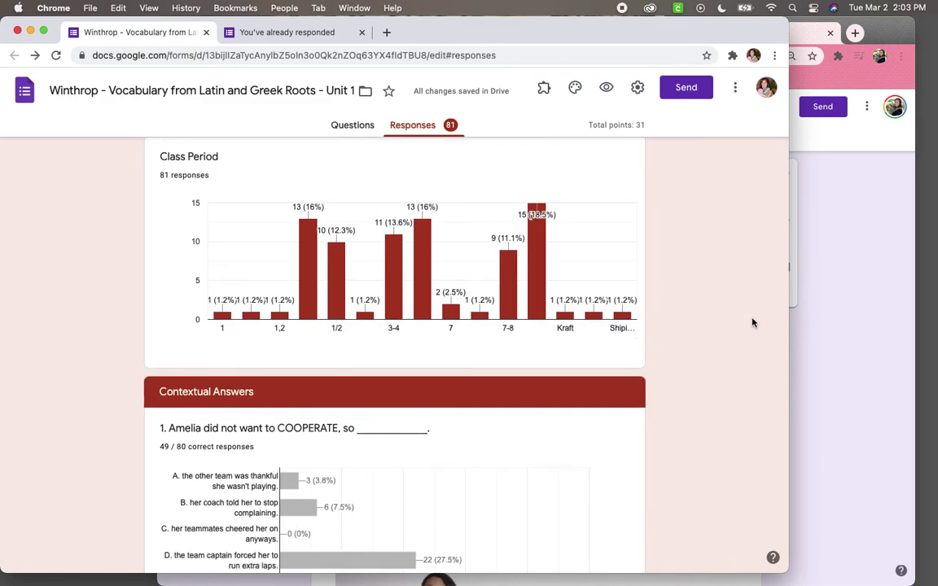
scroll(752, 323, "down", 2)
scroll(679, 336, "down", 3)
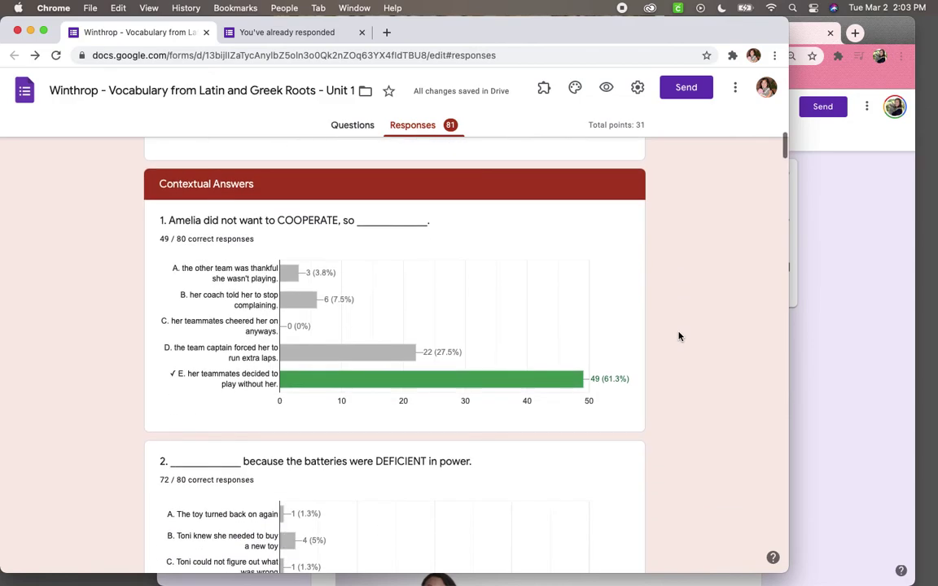
scroll(657, 329, "up", 4)
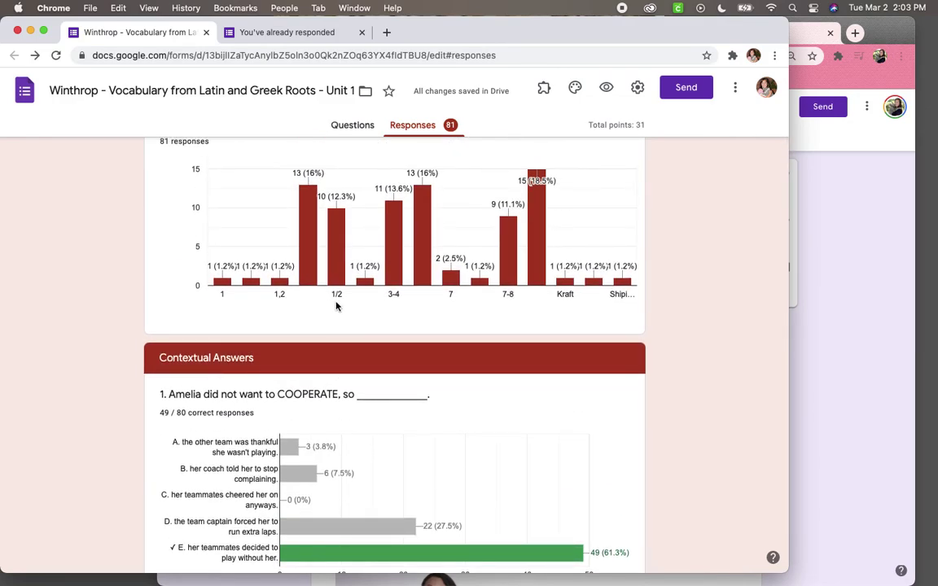
scroll(717, 330, "down", 4)
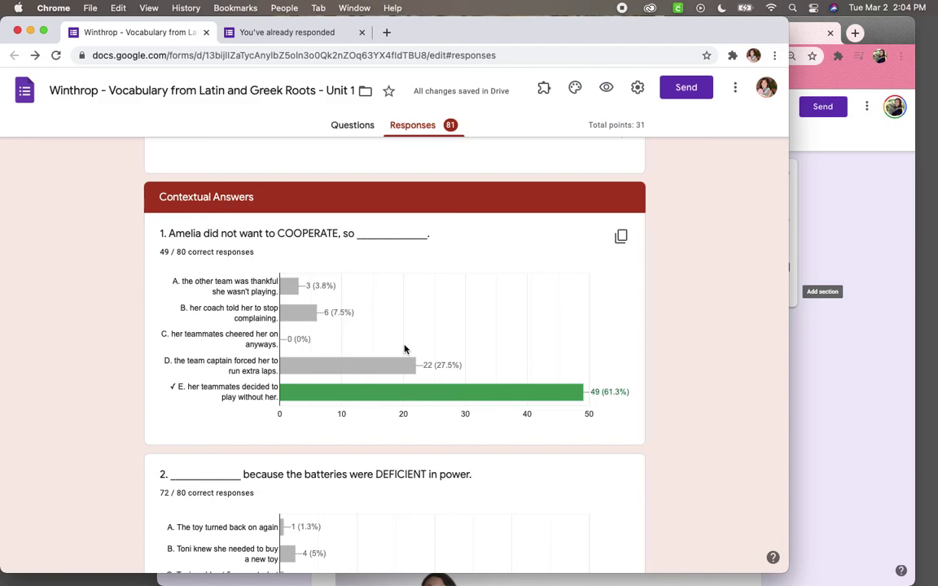
scroll(286, 281, "down", 1)
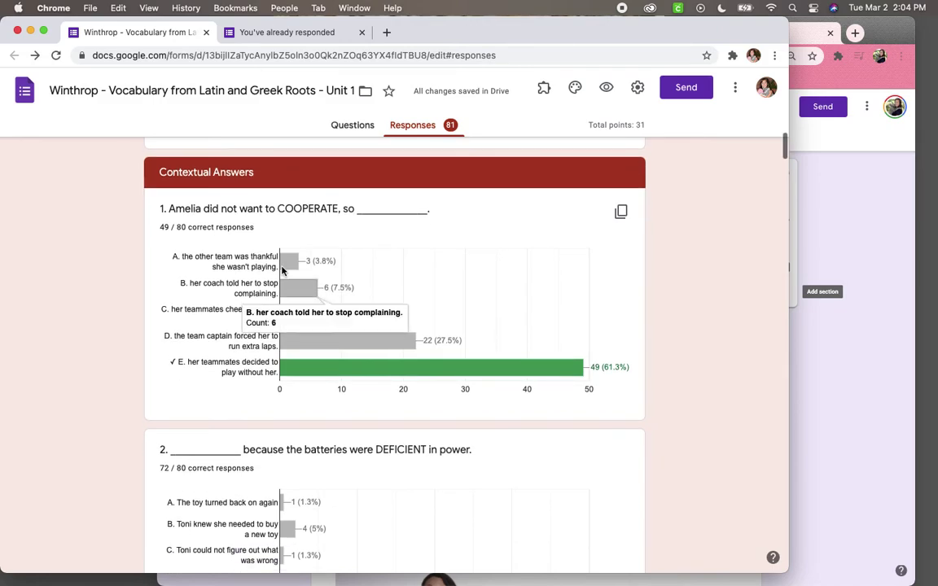
mouse_move(286, 373)
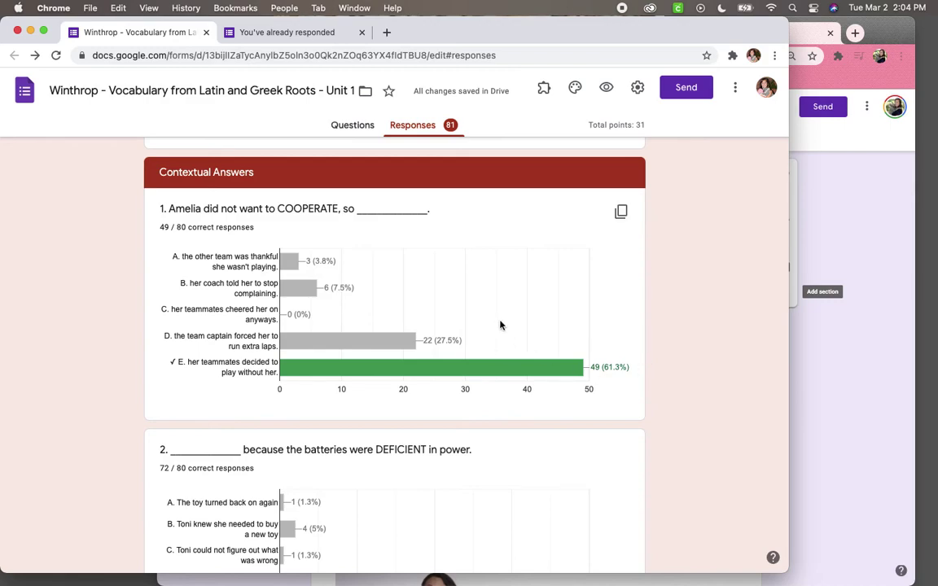
scroll(500, 325, "down", 1)
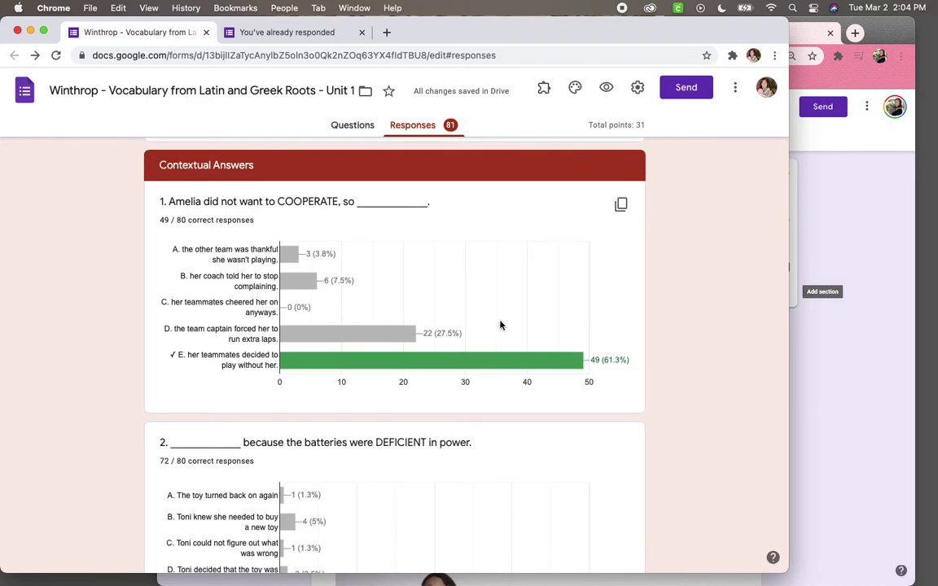
mouse_move(322, 338)
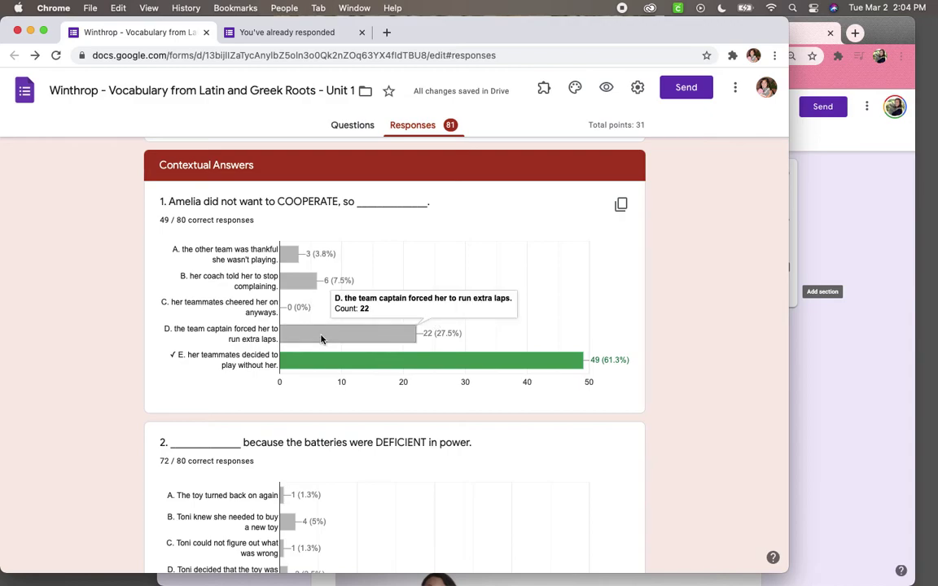
- Skim the answer charts of the remaining questions down to FUNCT, and return to the start of the response summary
scroll(321, 340, "down", 10)
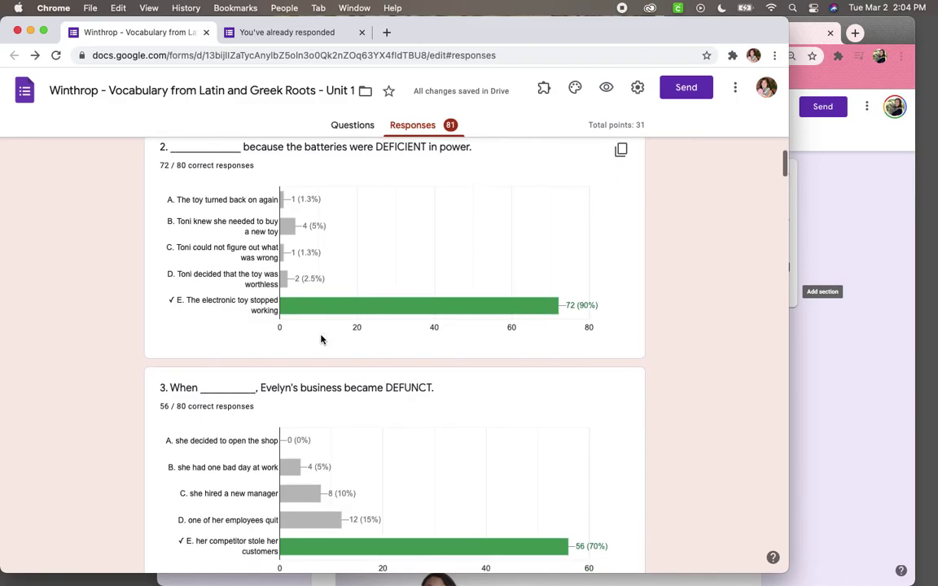
scroll(321, 340, "down", 3)
scroll(322, 340, "up", 20)
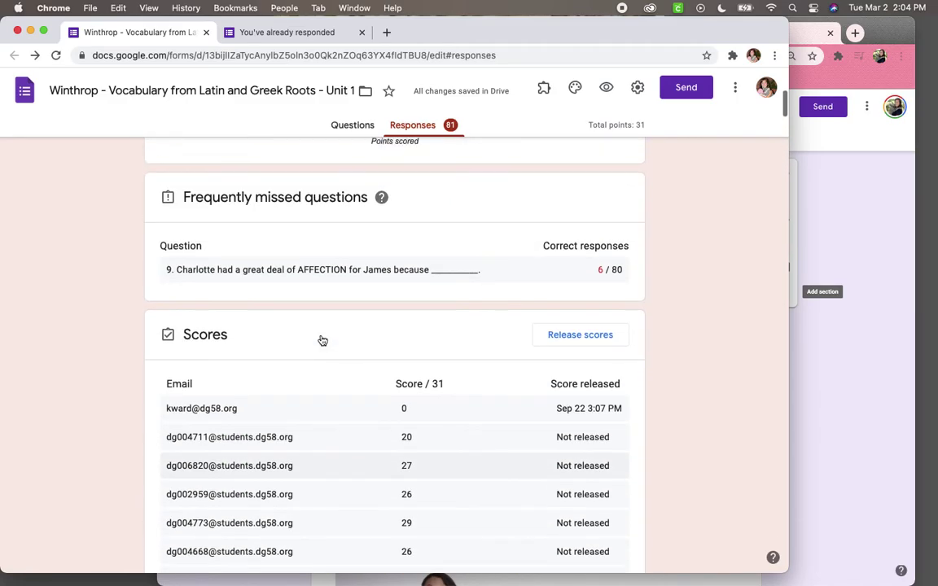
scroll(322, 339, "down", 20)
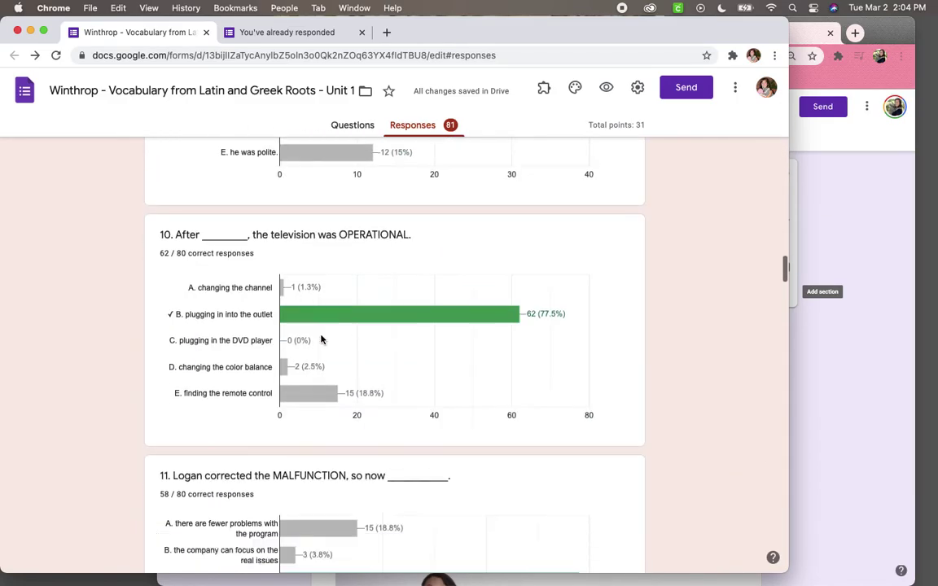
scroll(321, 340, "down", 20)
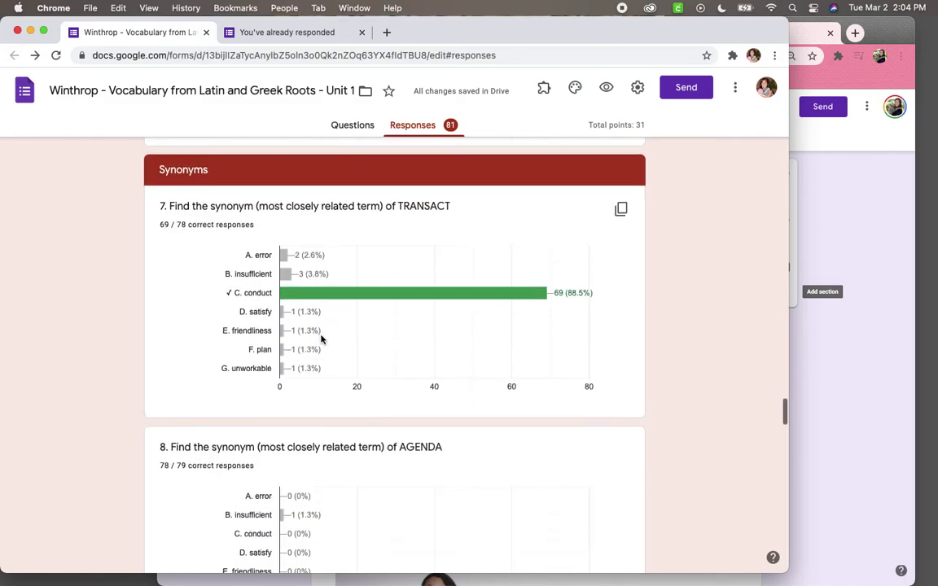
scroll(322, 340, "down", 20)
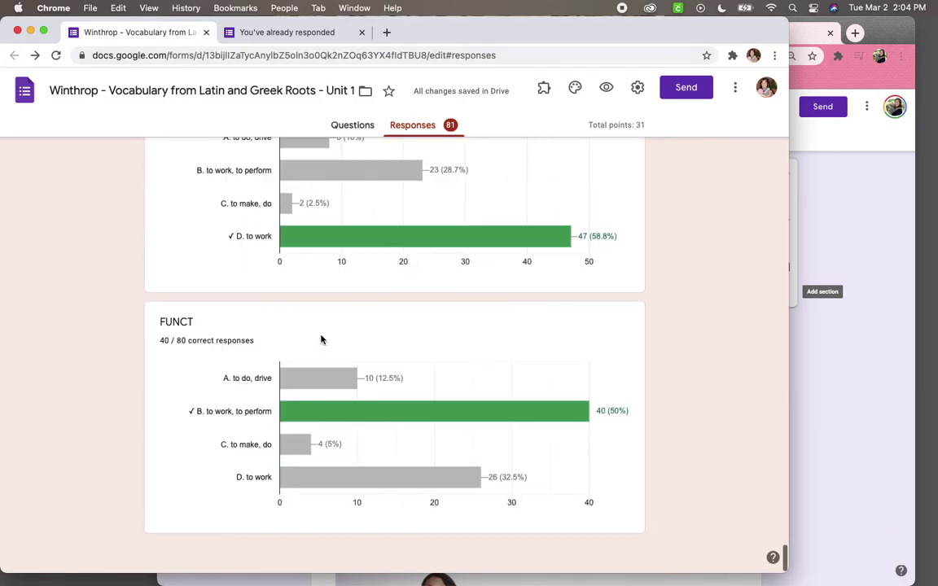
scroll(322, 339, "up", 20)
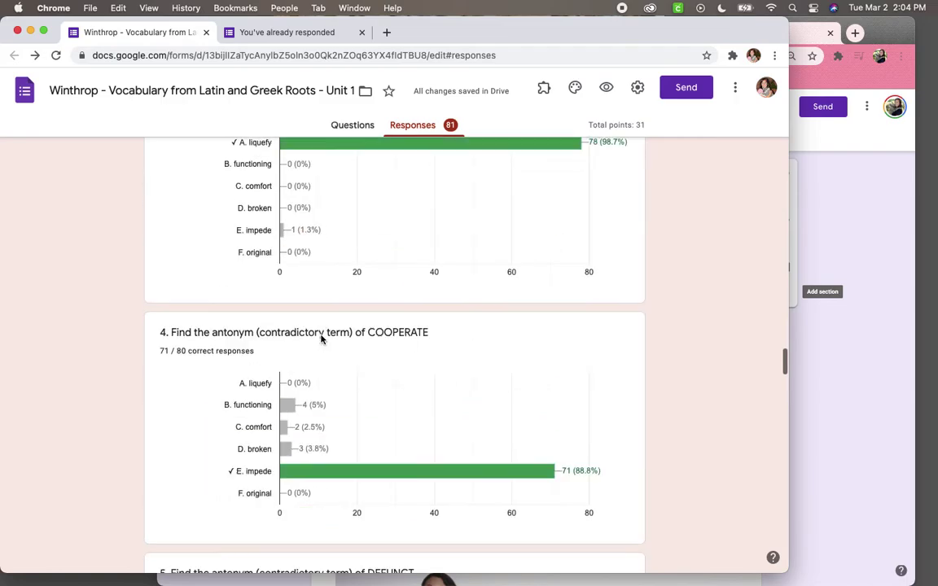
scroll(322, 339, "up", 20)
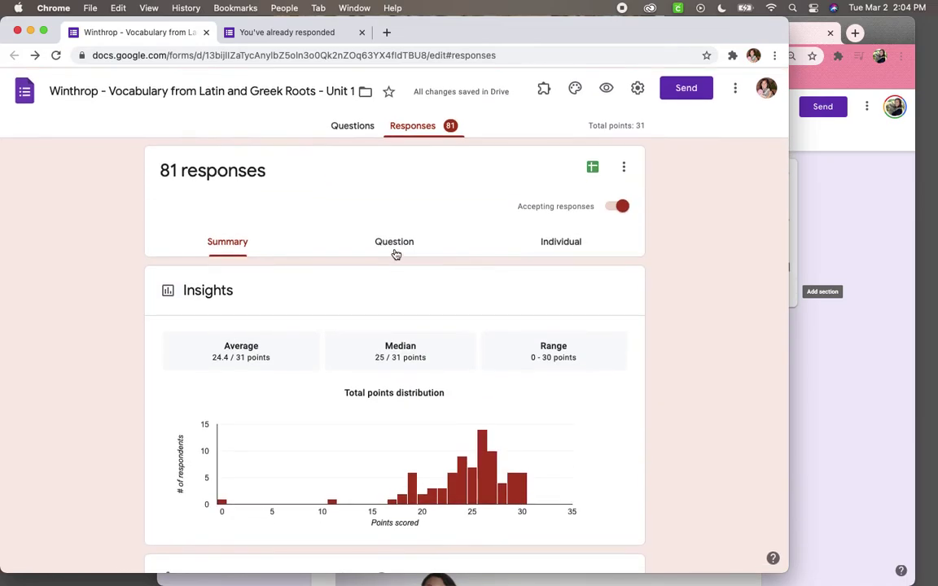
- View the responses by question, browse the list of questions, and choose question 1 about COOPERATE
left_click(398, 244)
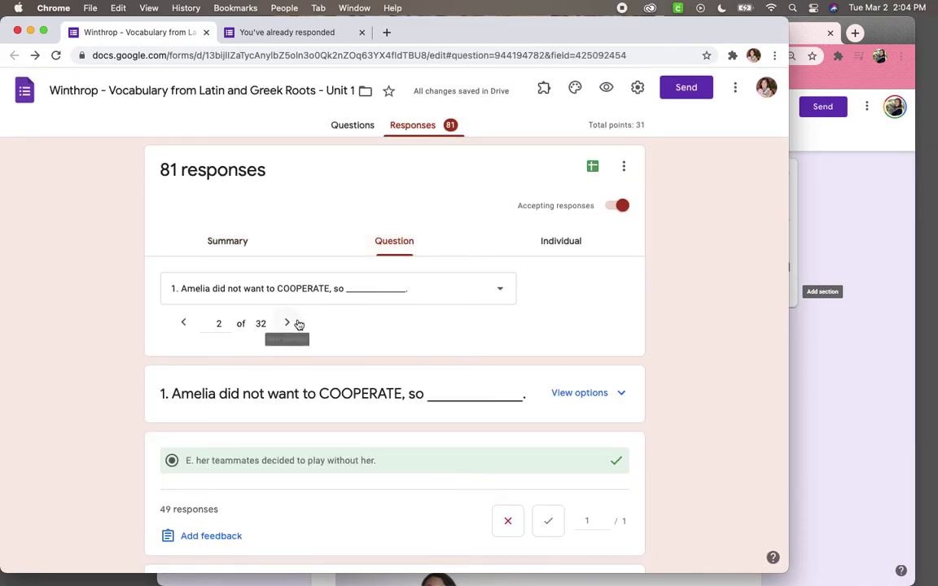
scroll(298, 324, "down", 2)
scroll(299, 306, "down", 1)
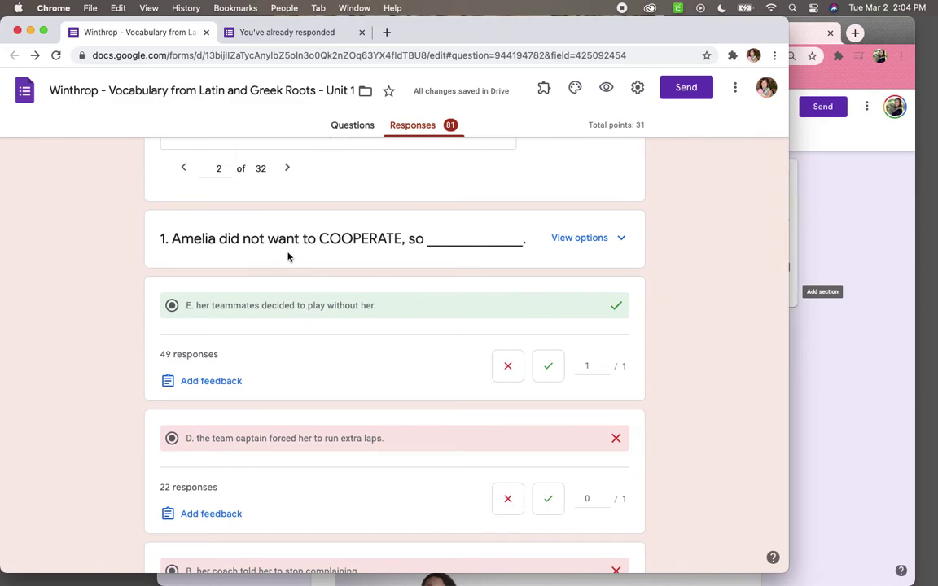
scroll(312, 289, "up", 2)
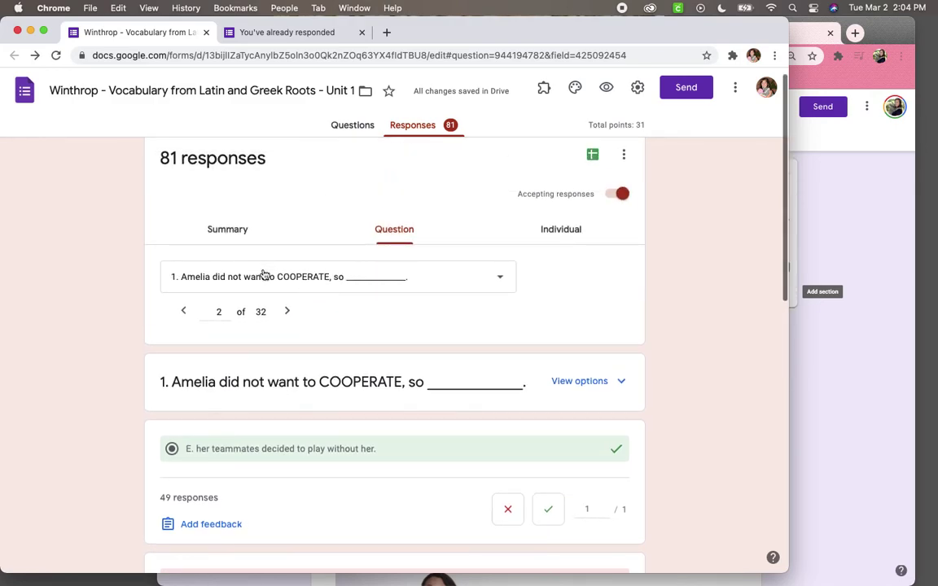
left_click(184, 276)
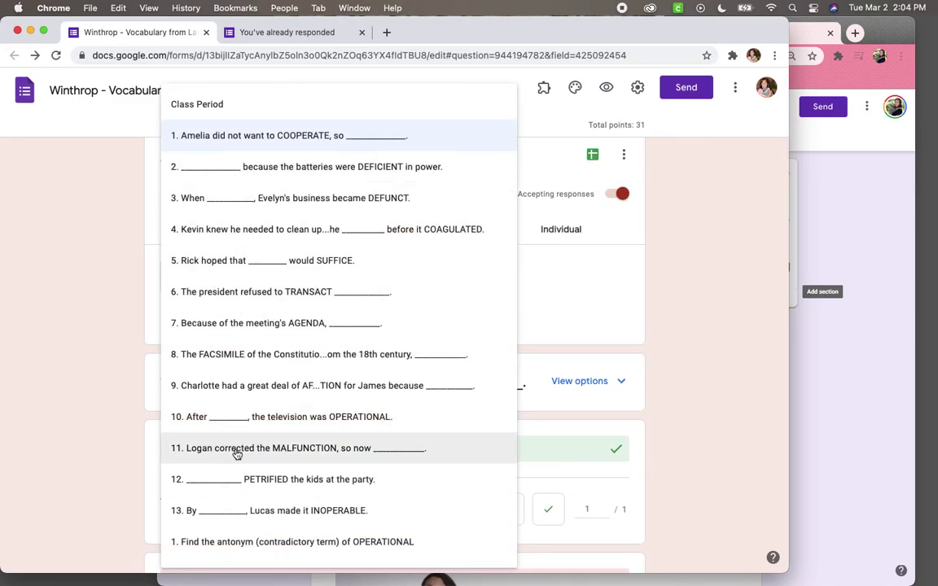
left_click(266, 132)
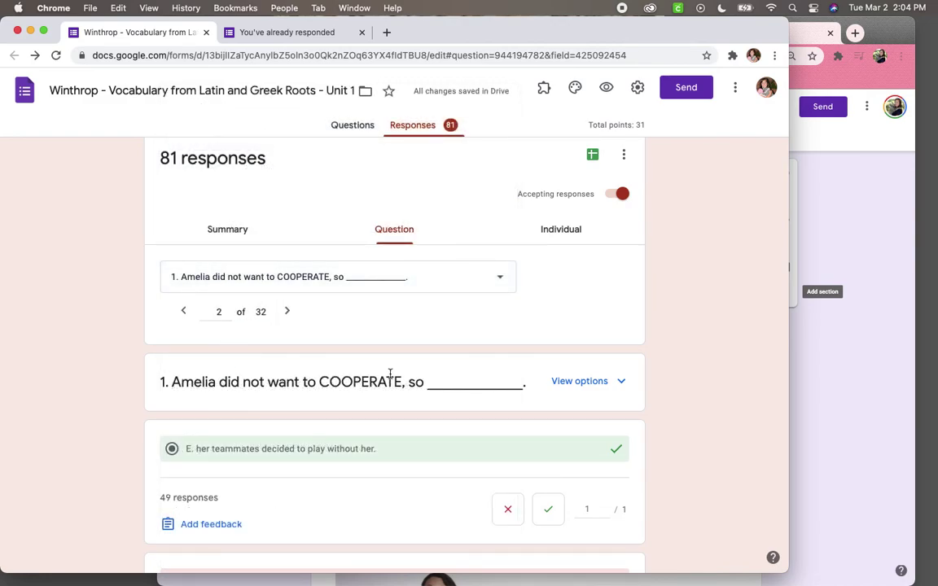
- Show and hide question 1's answer options, and examine its grouped answers with their grading marks, points and feedback choices
left_click(573, 383)
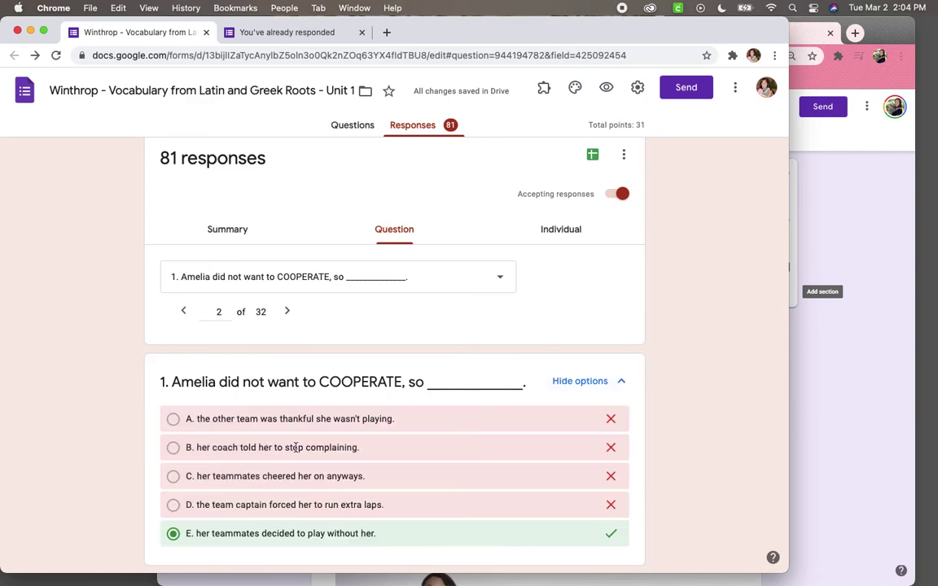
left_click(584, 381)
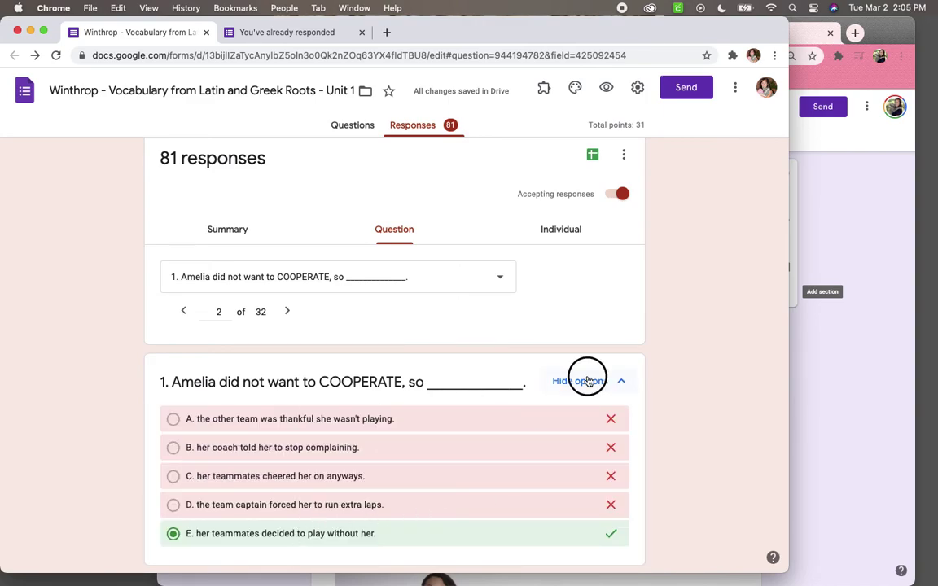
scroll(662, 367, "down", 2)
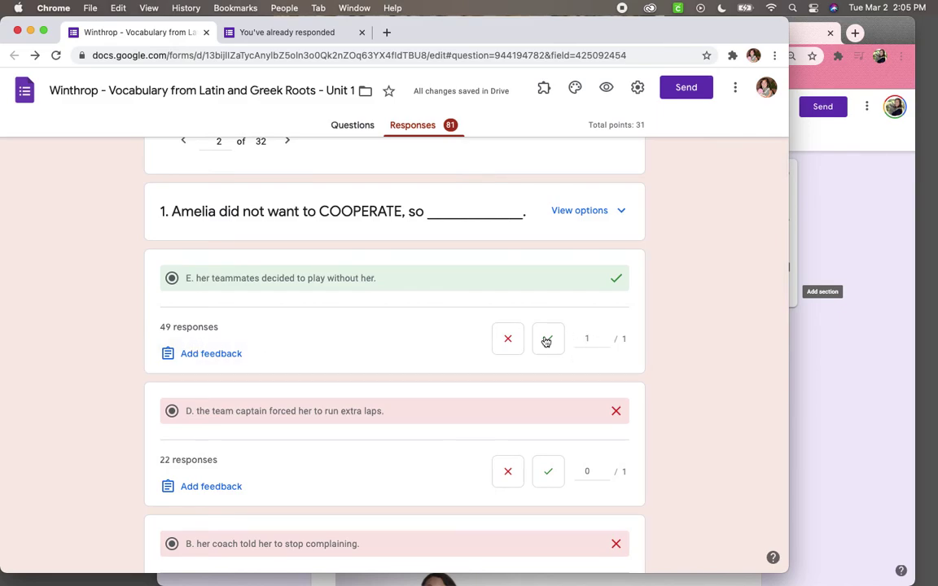
scroll(373, 370, "down", 3)
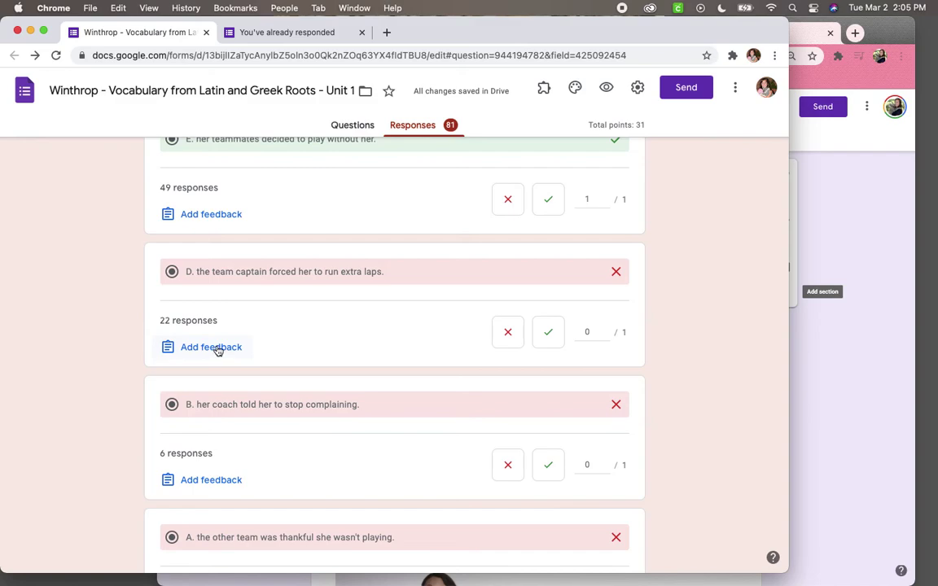
- Skim question 1's grouped answers and come back to the points and feedback choices of answer D
scroll(217, 350, "down", 5)
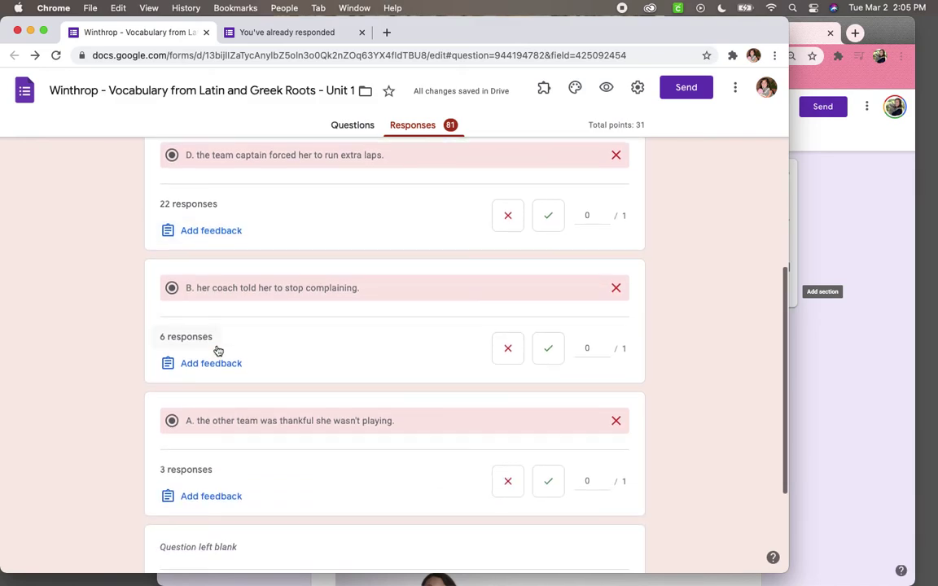
scroll(523, 418, "up", 10)
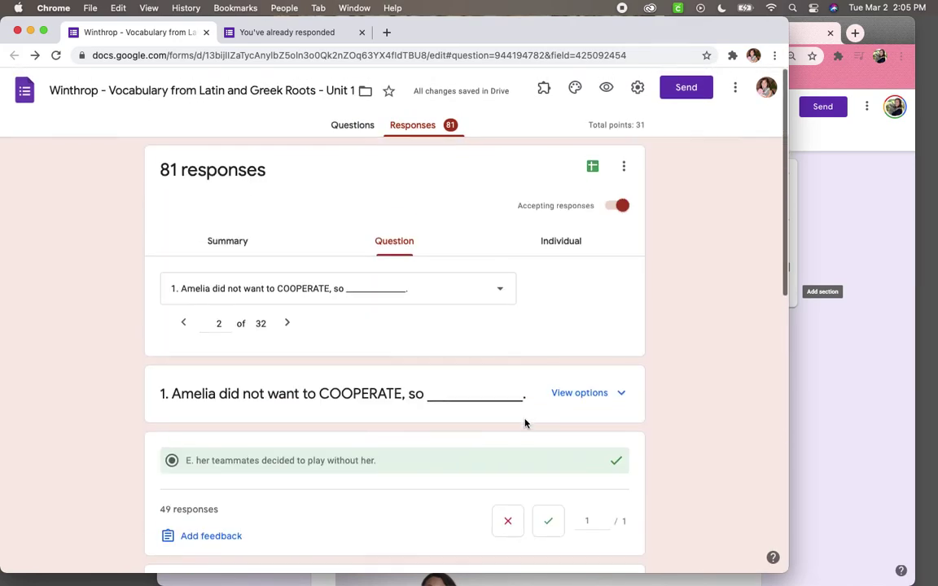
scroll(525, 424, "down", 3)
scroll(526, 423, "down", 1)
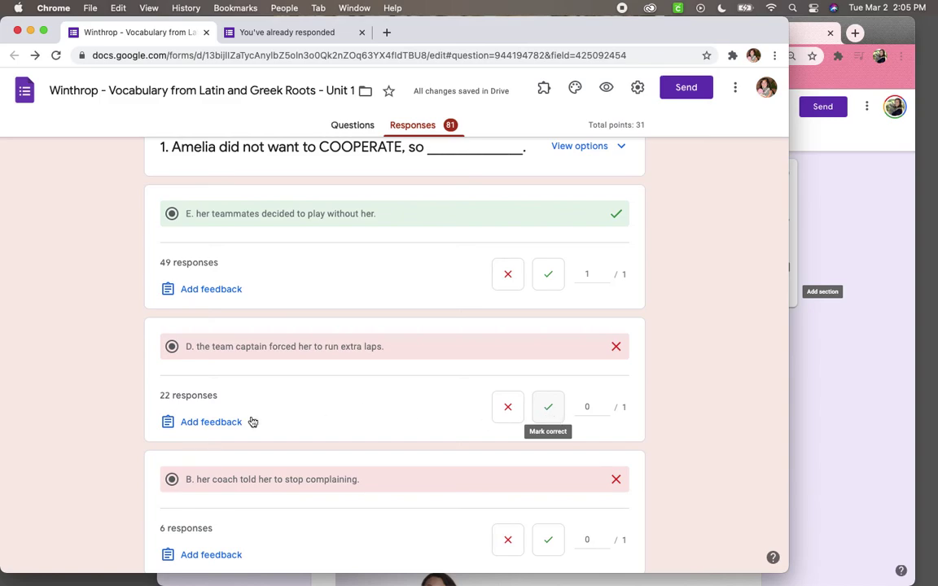
- List the respondents who gave answer D to question 1, and check the remaining answer groups down to the blank one
mouse_move(171, 394)
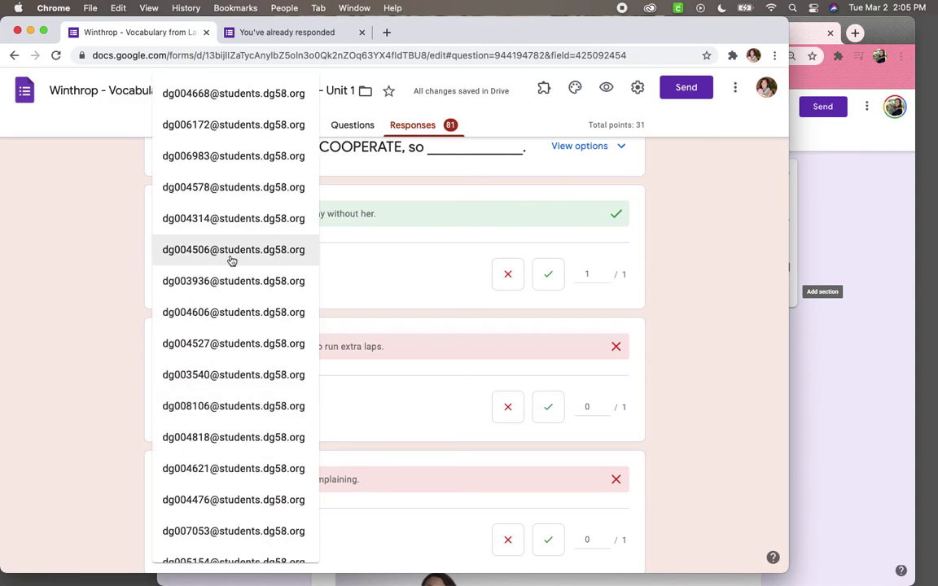
scroll(230, 96, "down", 4)
scroll(230, 99, "down", 2)
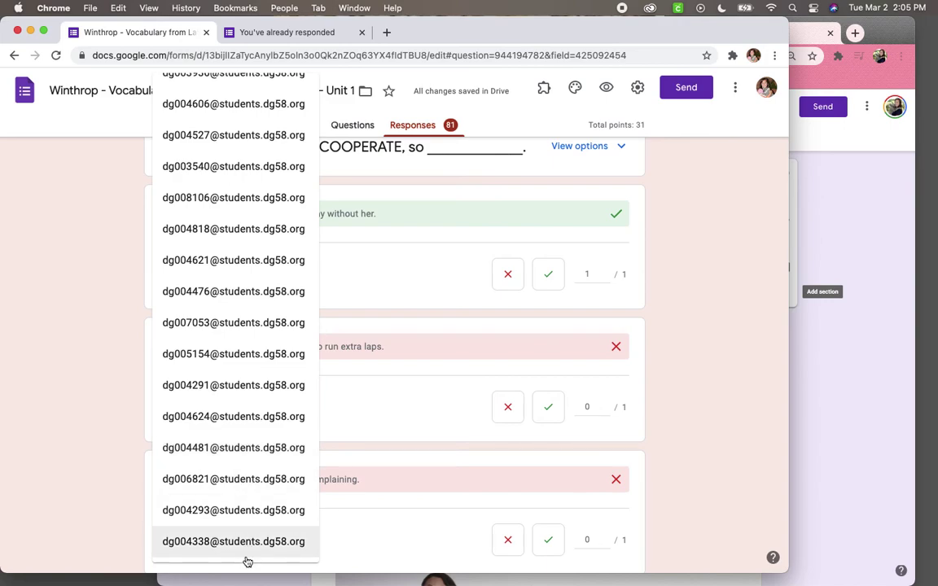
left_click(394, 411)
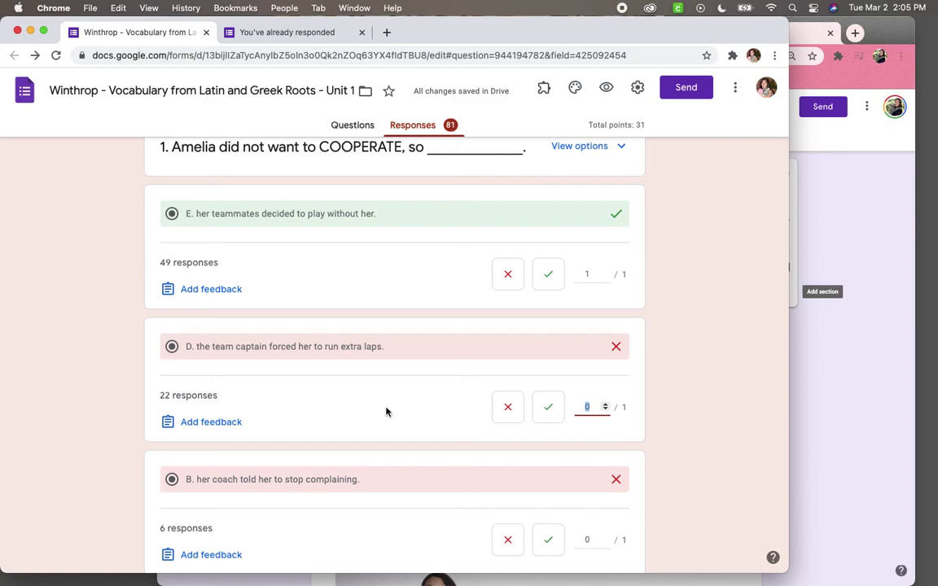
scroll(386, 412, "down", 5)
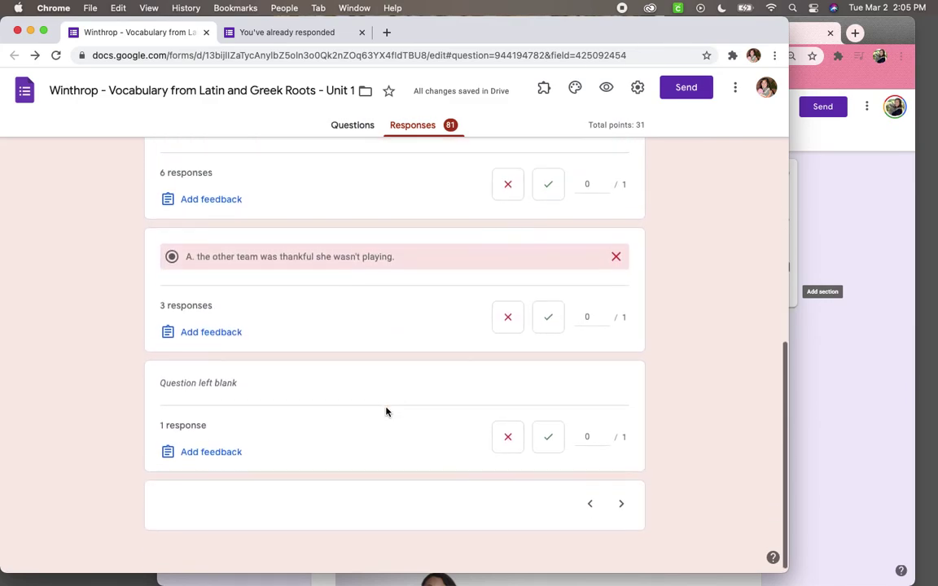
scroll(386, 412, "up", 15)
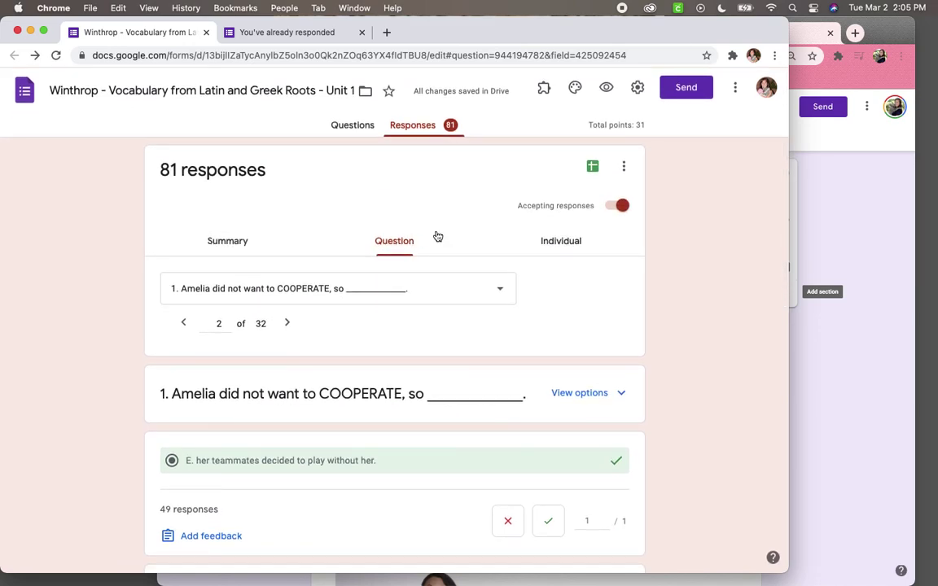
- View the responses individually and skim the first respondent's score, class period and opening Contextual Answers questions
left_click(569, 247)
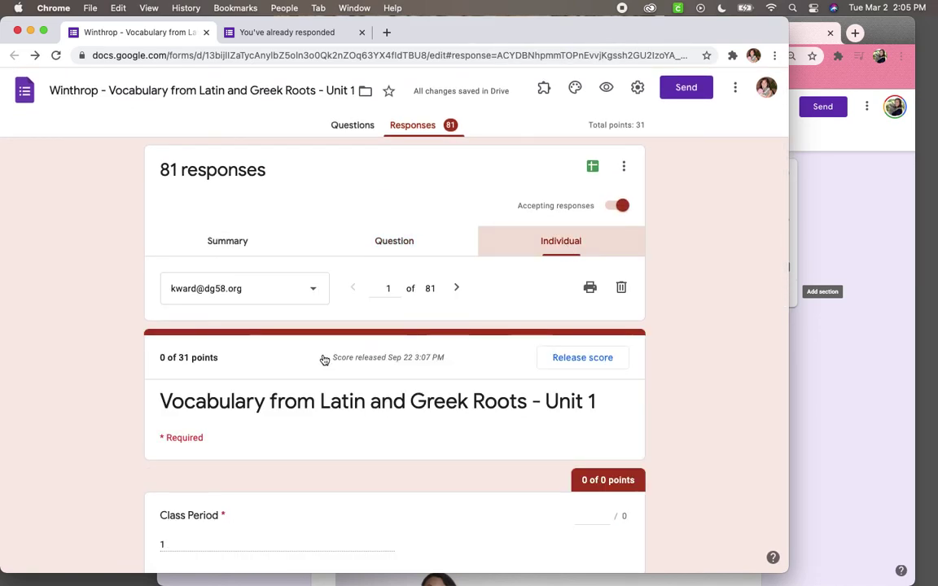
scroll(322, 359, "down", 2)
scroll(322, 359, "down", 3)
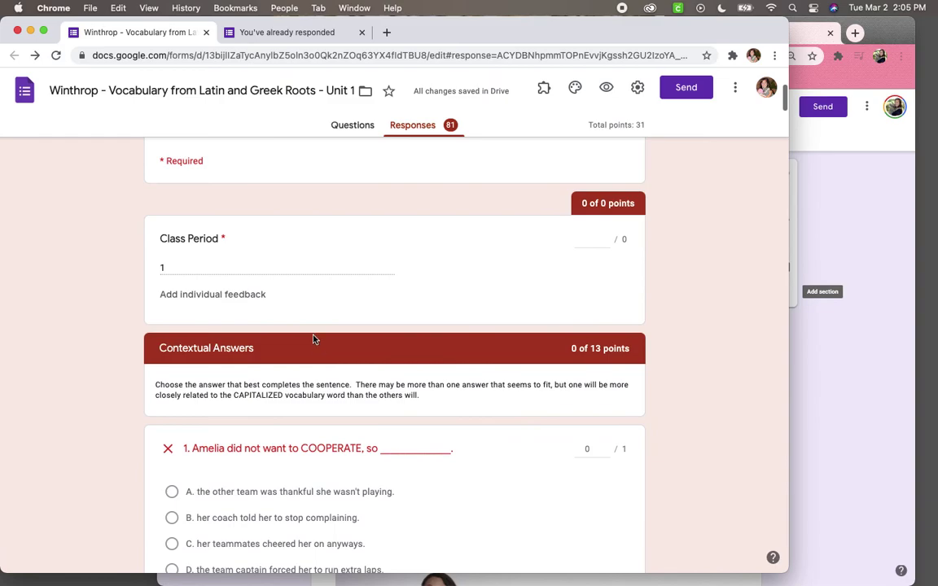
scroll(323, 283, "down", 3)
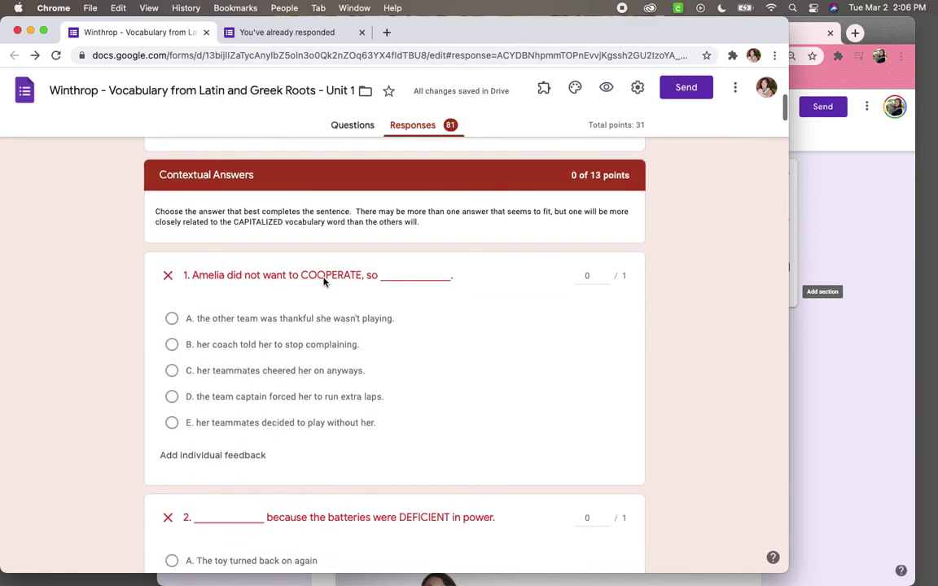
scroll(272, 268, "down", 2)
scroll(272, 270, "up", 10)
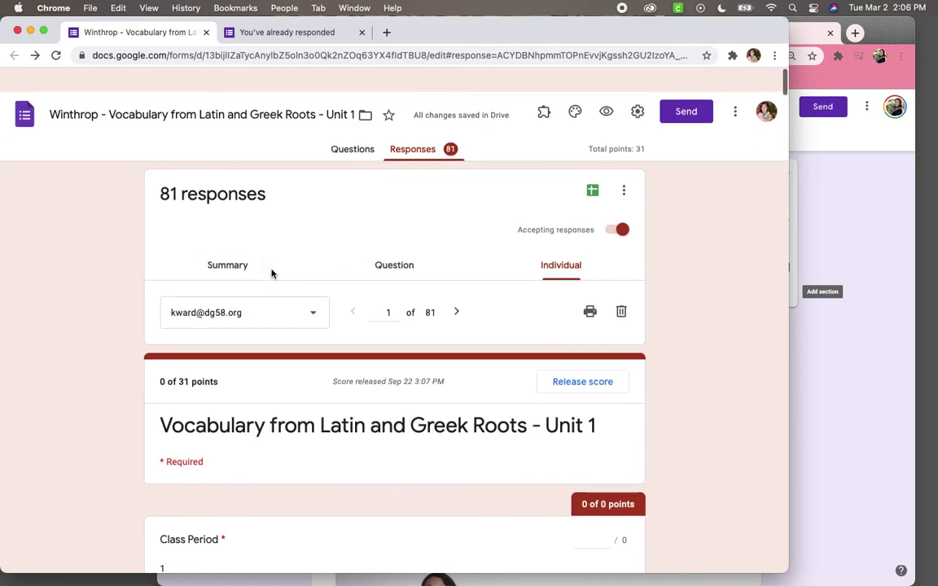
- Go to the second individual response and examine its marked answers through question 4 about COAGULATED, including the correct answer
left_click(457, 290)
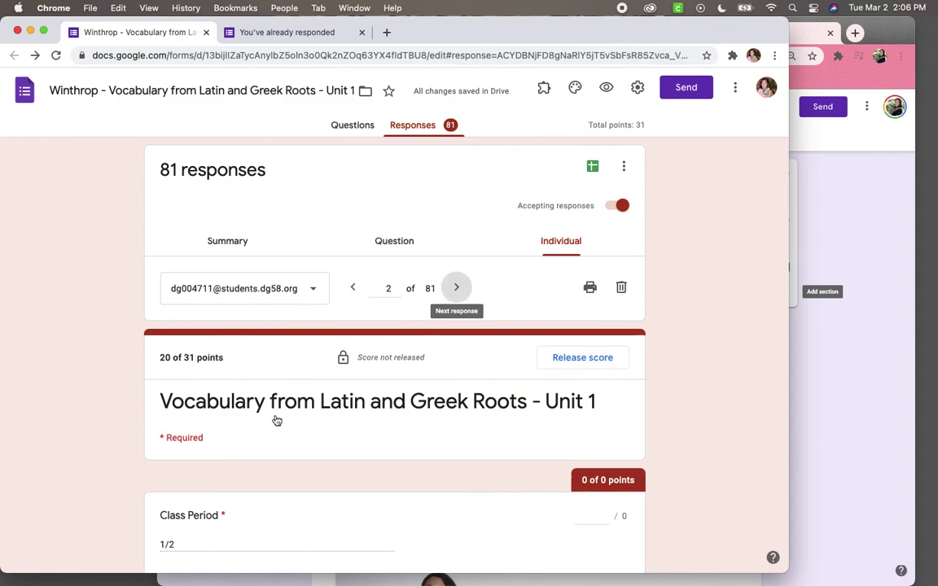
scroll(272, 418, "down", 4)
scroll(276, 416, "down", 3)
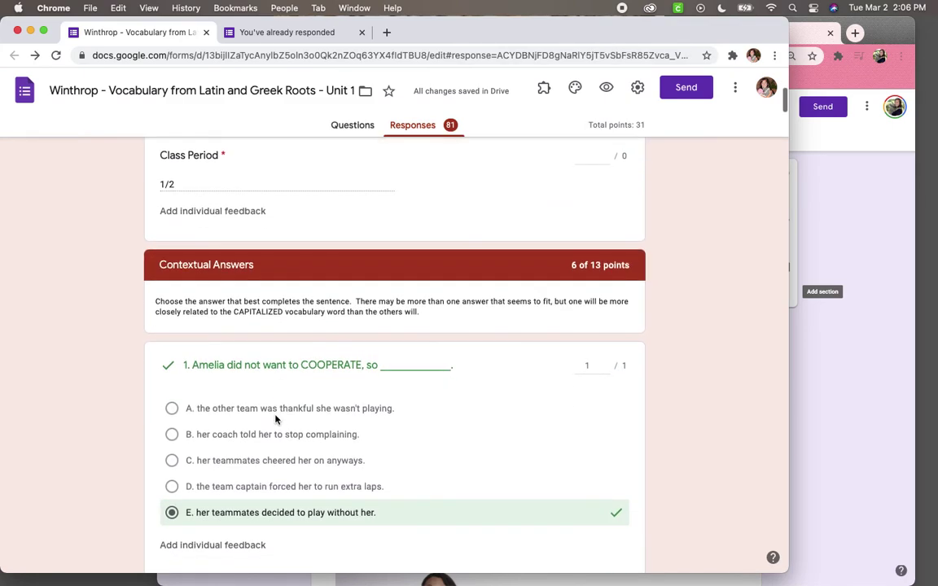
scroll(243, 418, "down", 9)
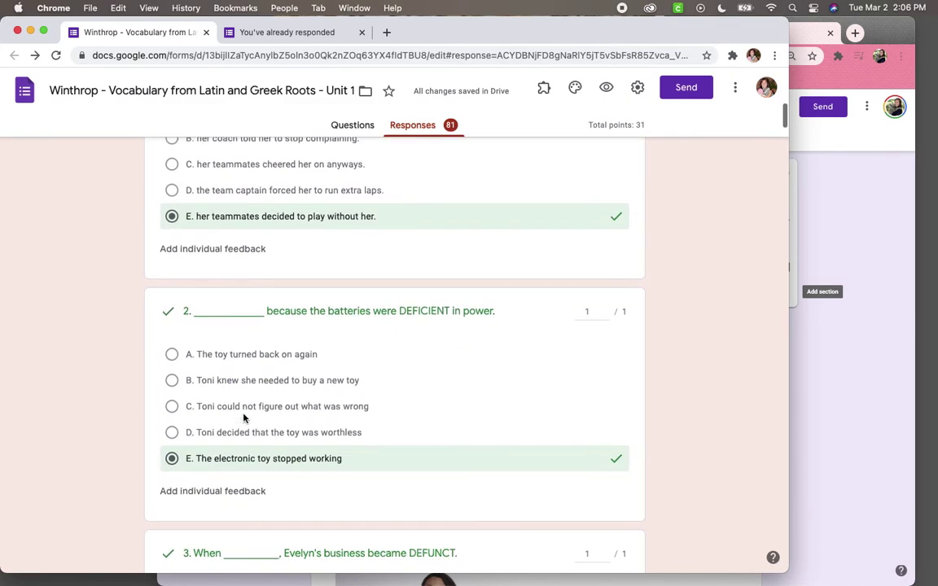
scroll(242, 418, "down", 2)
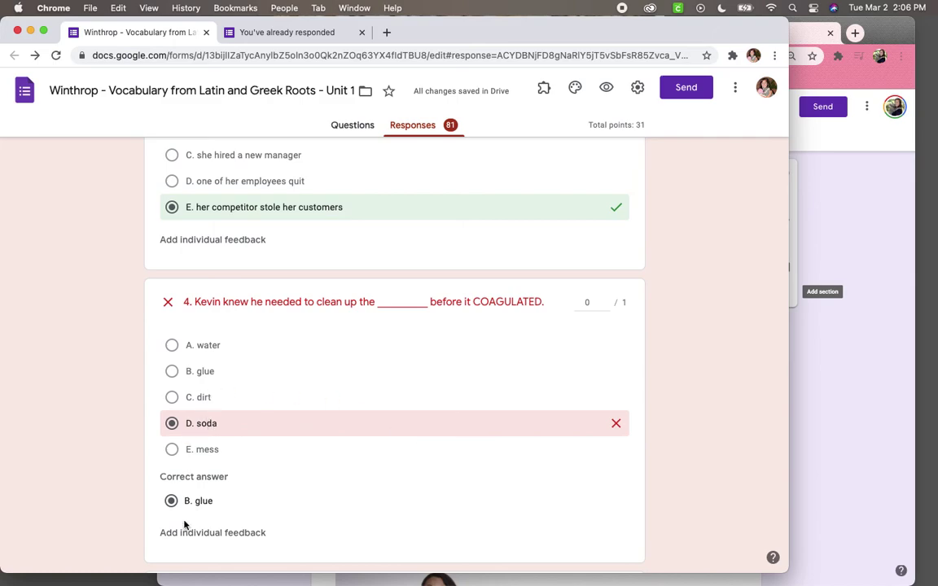
scroll(205, 514, "up", 1)
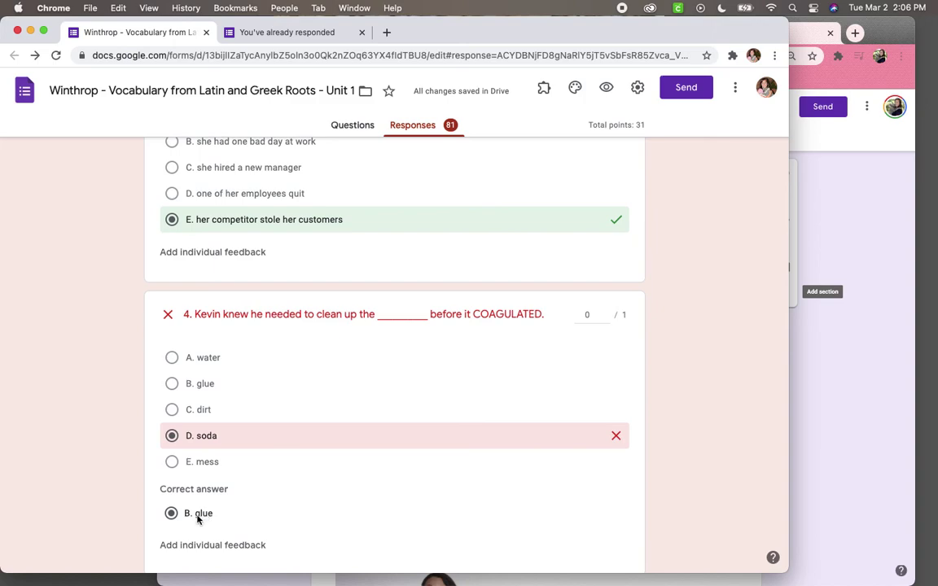
- Compare the second response's section scores for Contextual Answers and Antonyms, and return to its overall score and release option
scroll(198, 519, "up", 15)
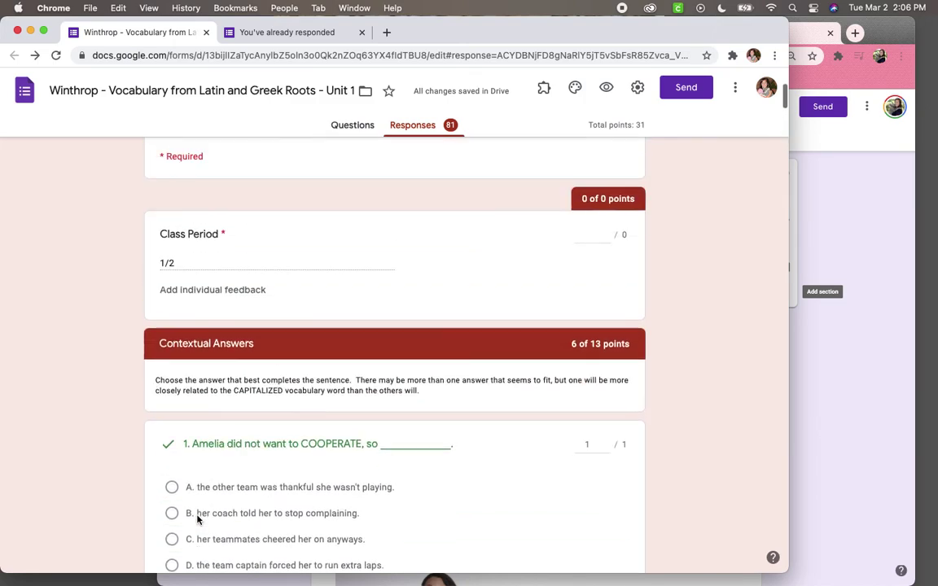
scroll(197, 519, "up", 1)
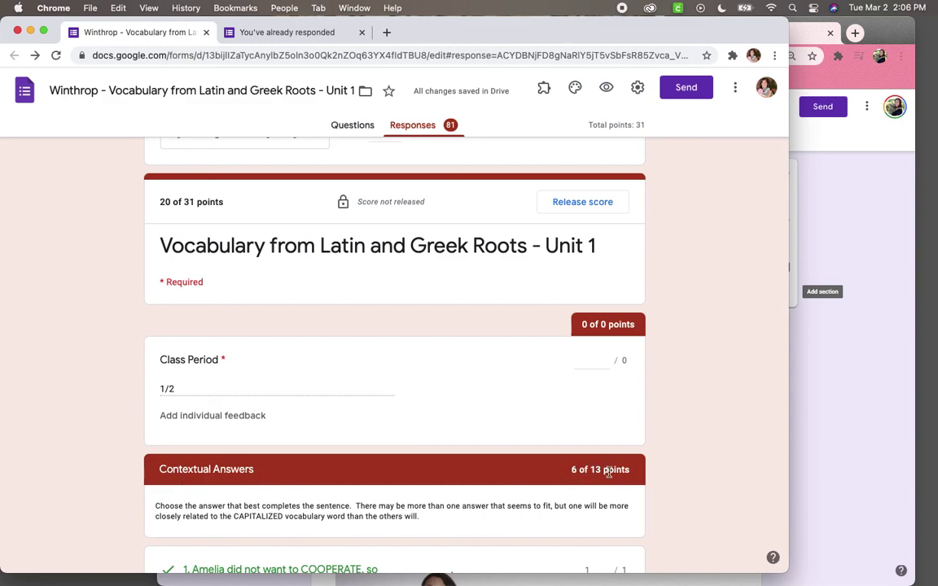
scroll(608, 474, "down", 15)
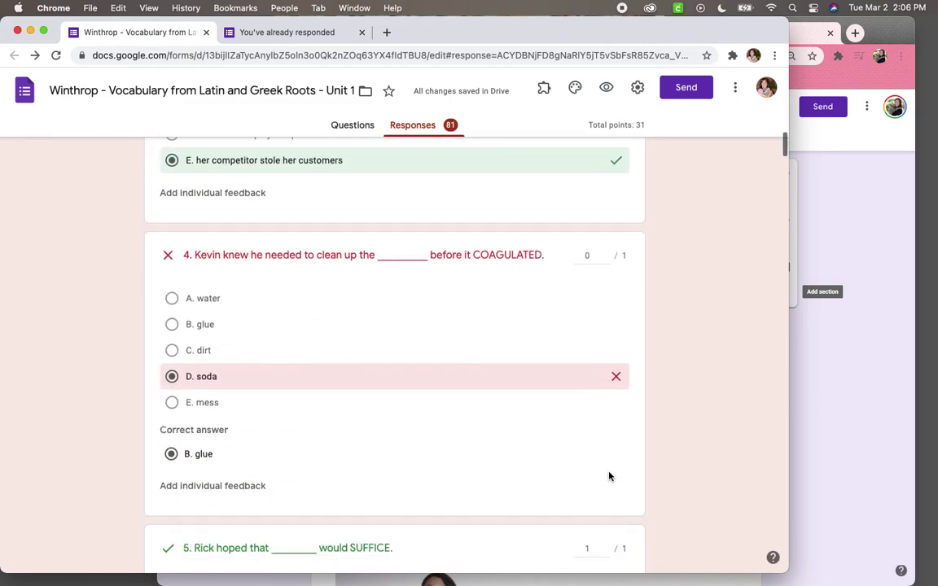
scroll(609, 477, "down", 20)
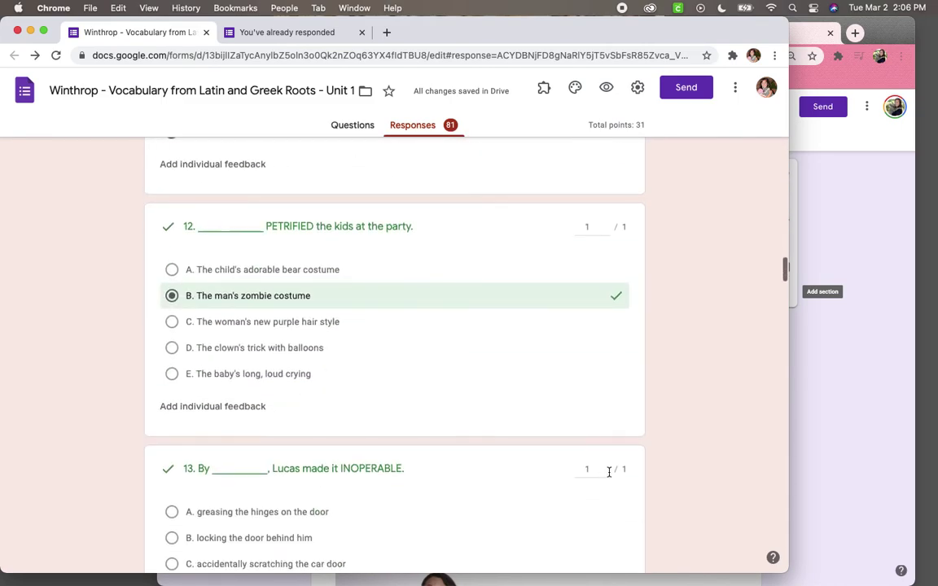
scroll(609, 477, "down", 3)
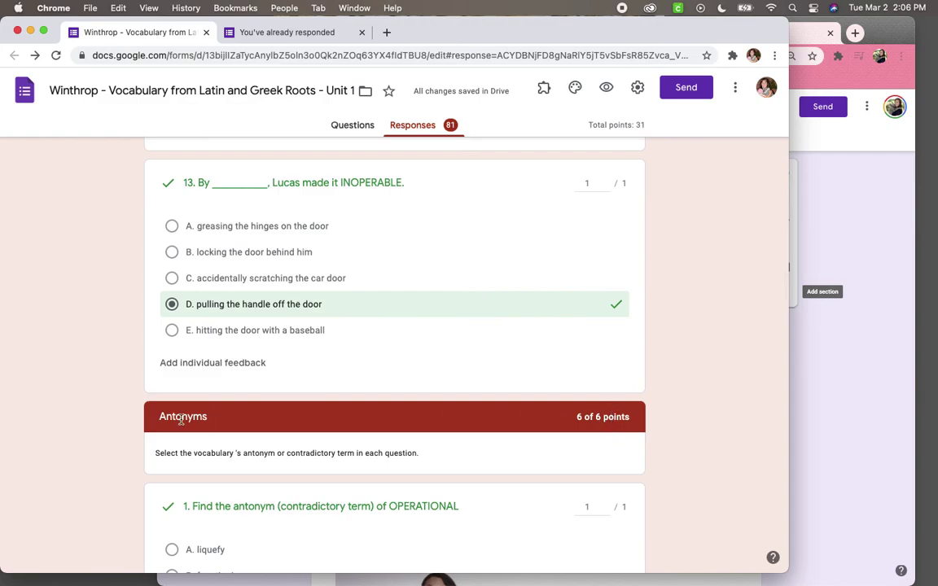
scroll(180, 419, "up", 20)
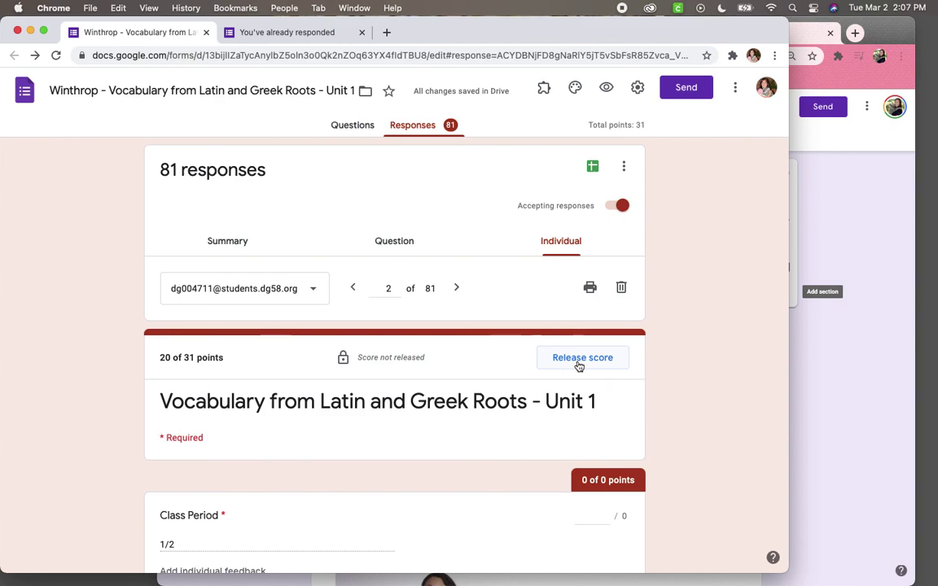
- Review the summary's Insights, Frequently missed questions and score release option, briefly revisiting the individual response before returning to the summary
left_click(214, 239)
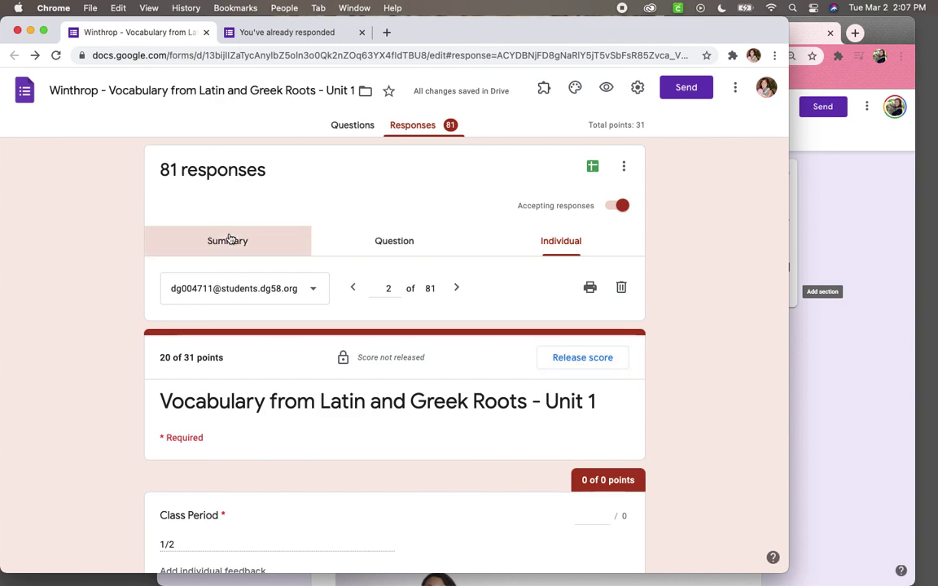
scroll(603, 363, "down", 5)
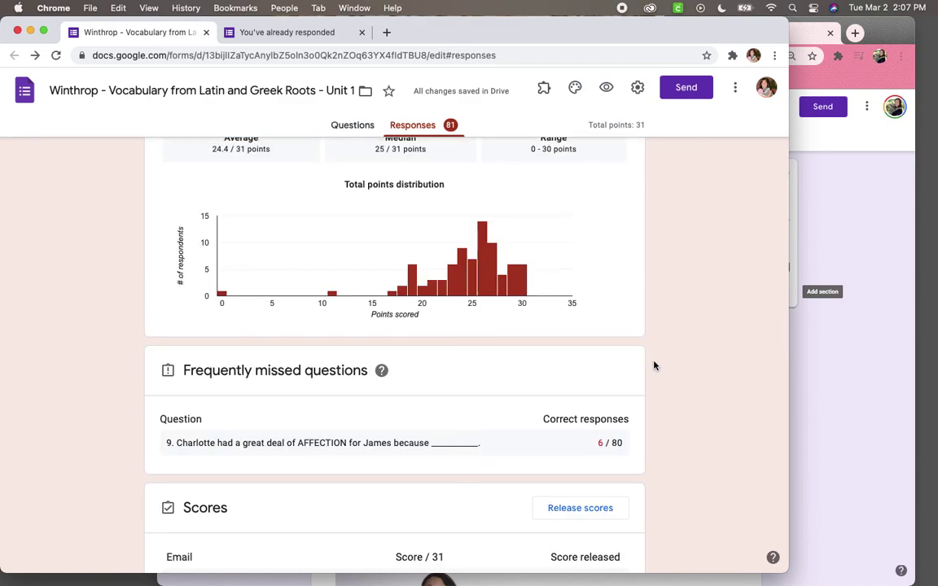
scroll(619, 395, "up", 4)
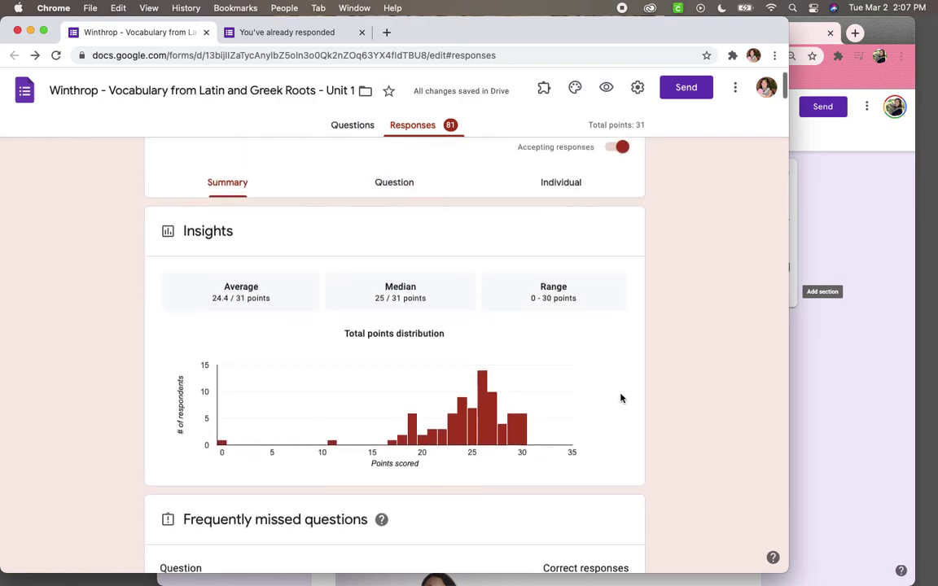
scroll(733, 433, "down", 5)
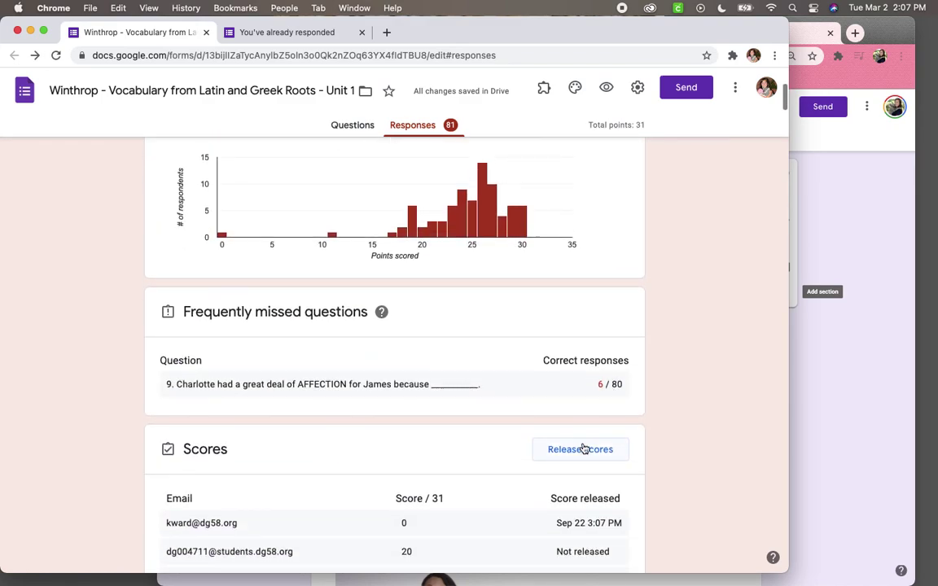
scroll(579, 452, "up", 5)
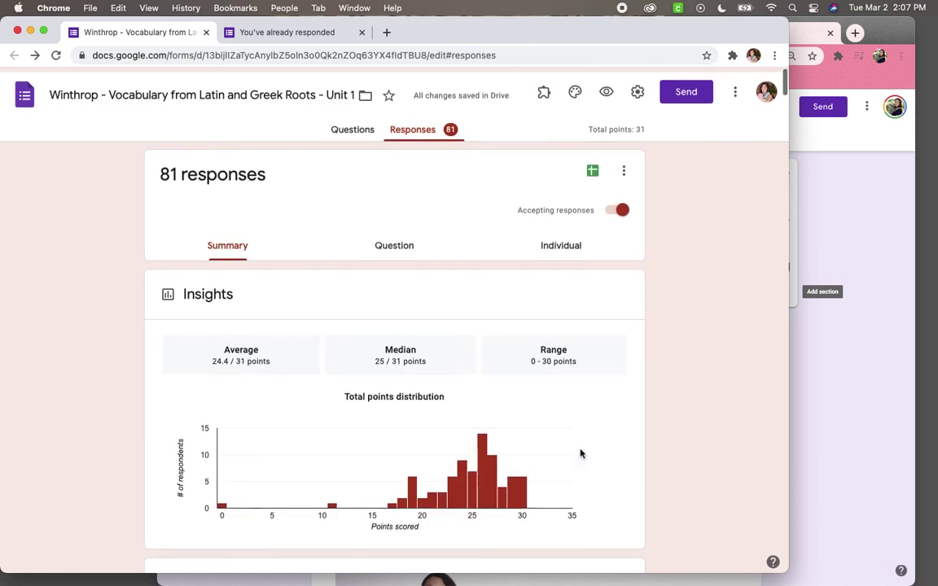
left_click(562, 241)
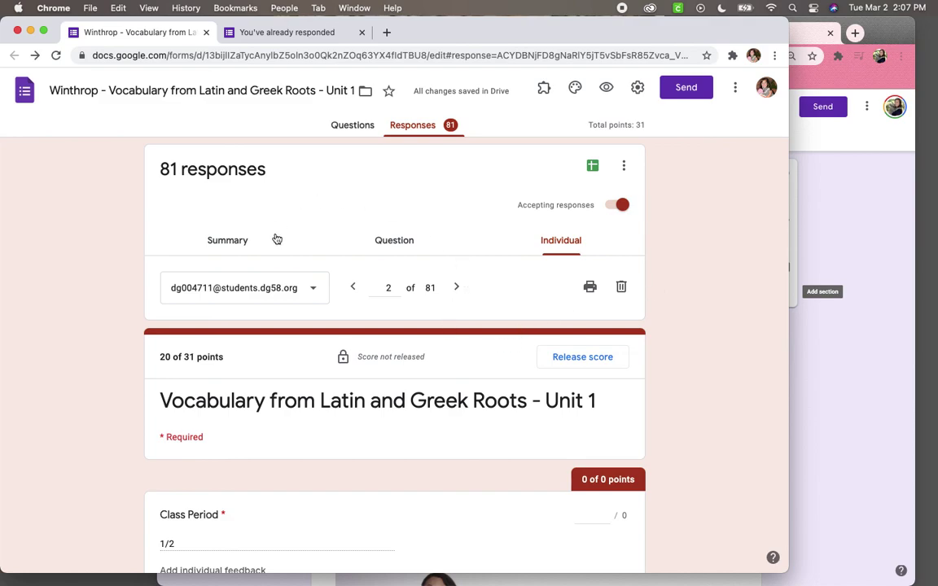
left_click(224, 250)
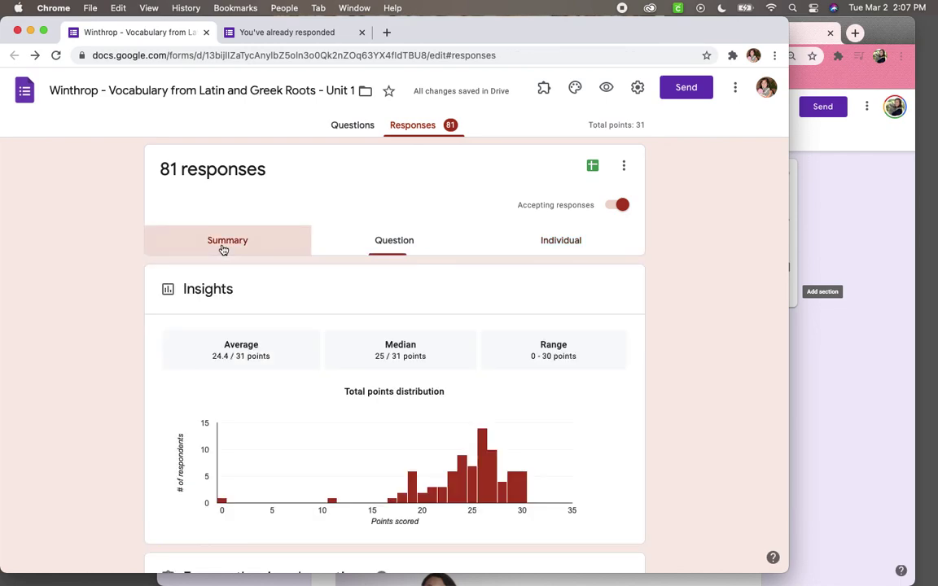